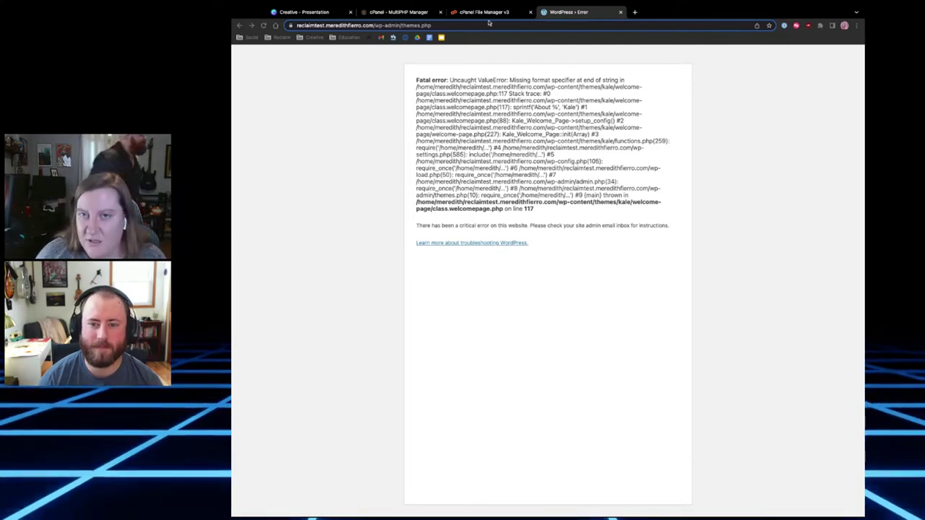
# In cPanel's MultiPHP Manager, set the reclaimtest subdomain to PHP 7.4 (ea-php74) and apply the change
pyautogui.click(484, 12)
pyautogui.click(402, 10)
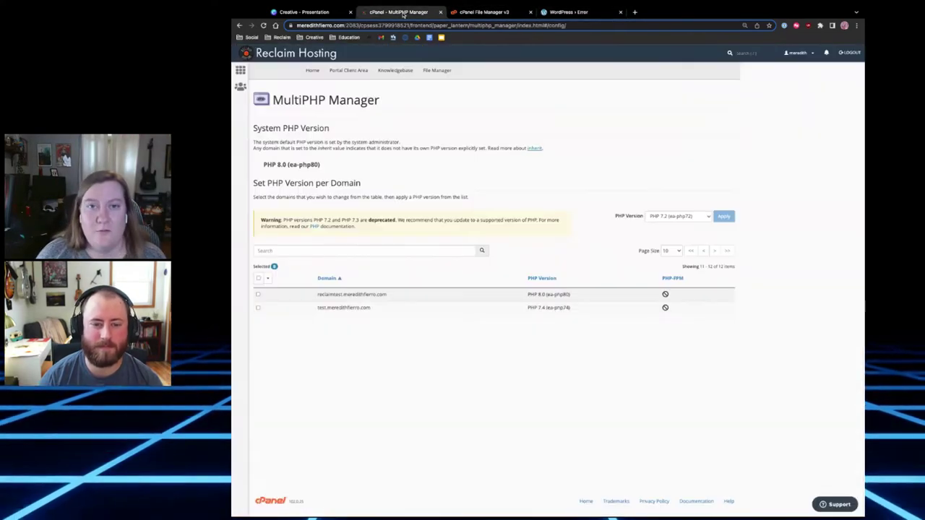
pyautogui.click(258, 294)
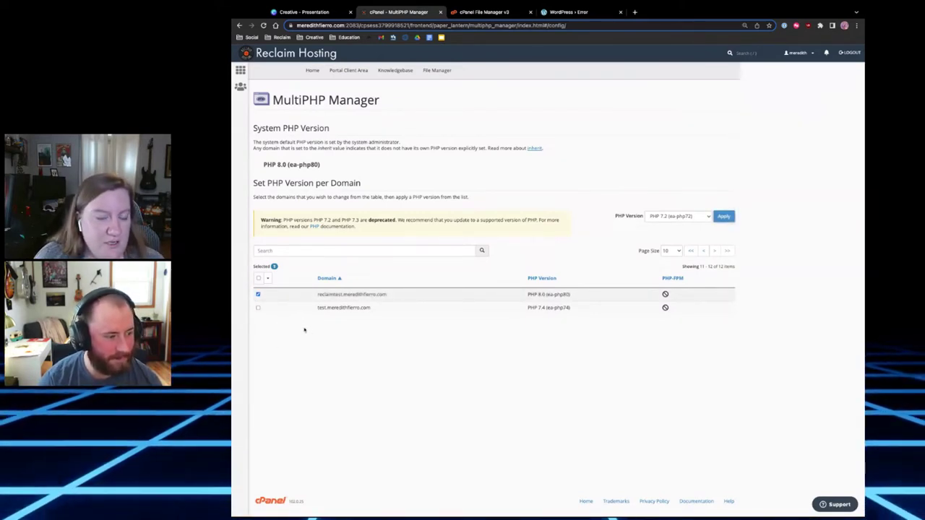
pyautogui.click(658, 223)
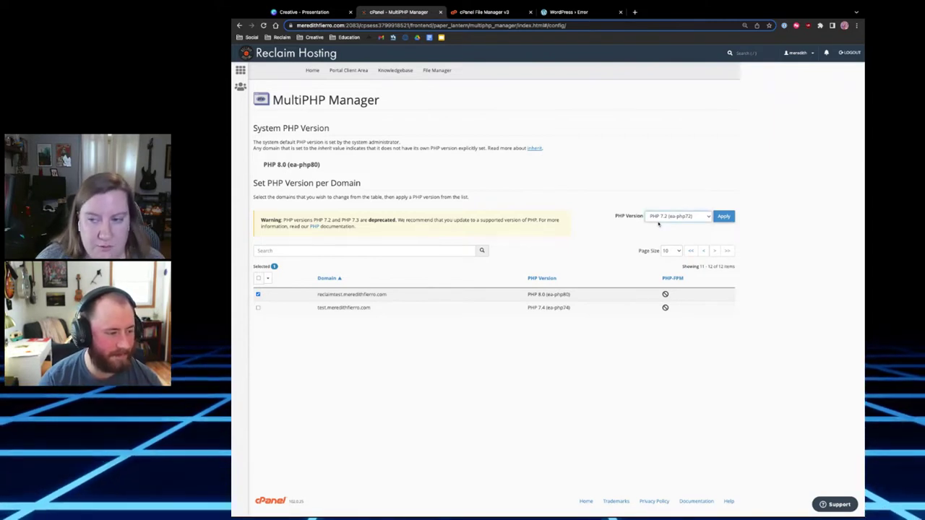
pyautogui.click(730, 218)
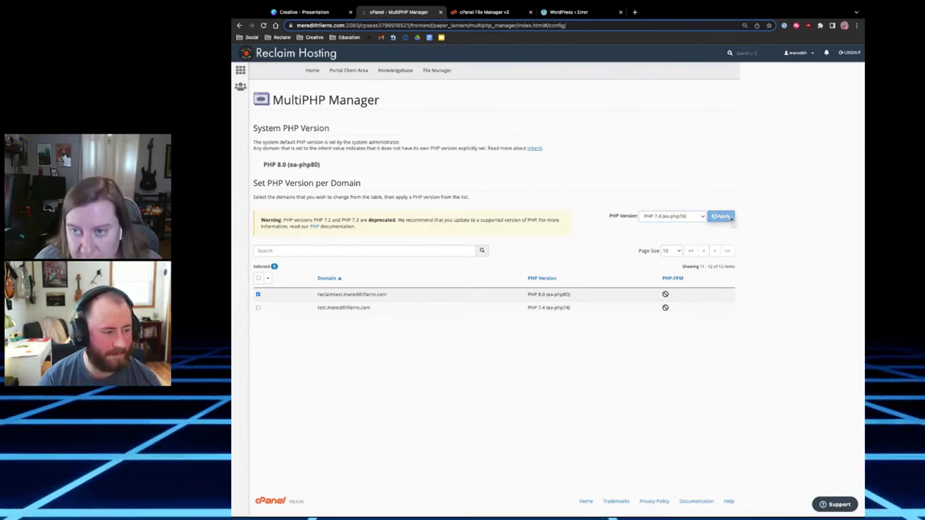
# Switch to the WordPress site, reload its themes page, and view the blog's front page
pyautogui.click(596, 15)
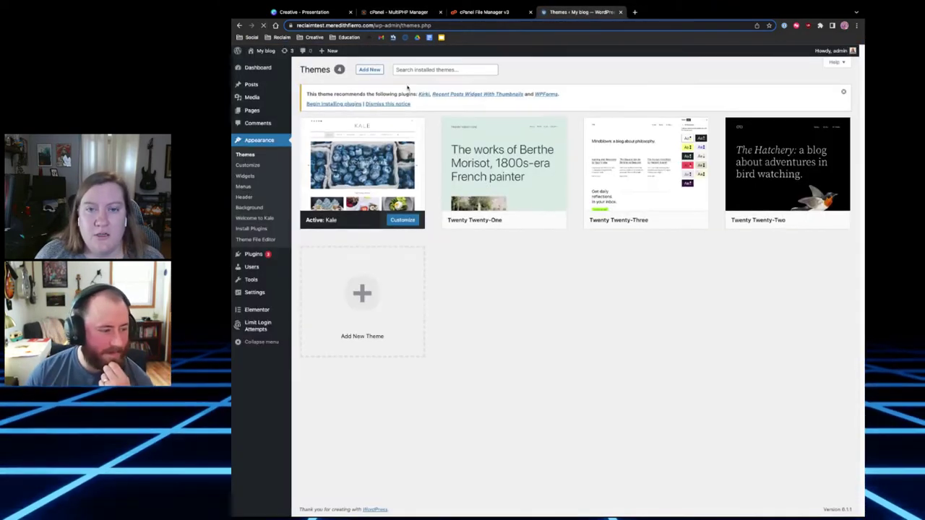
pyautogui.moveTo(266, 62)
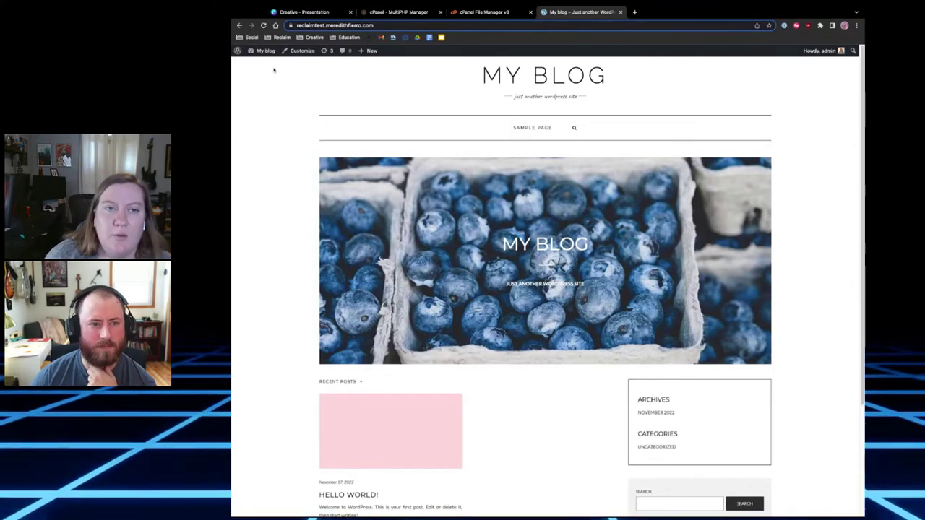
pyautogui.click(480, 12)
pyautogui.click(564, 12)
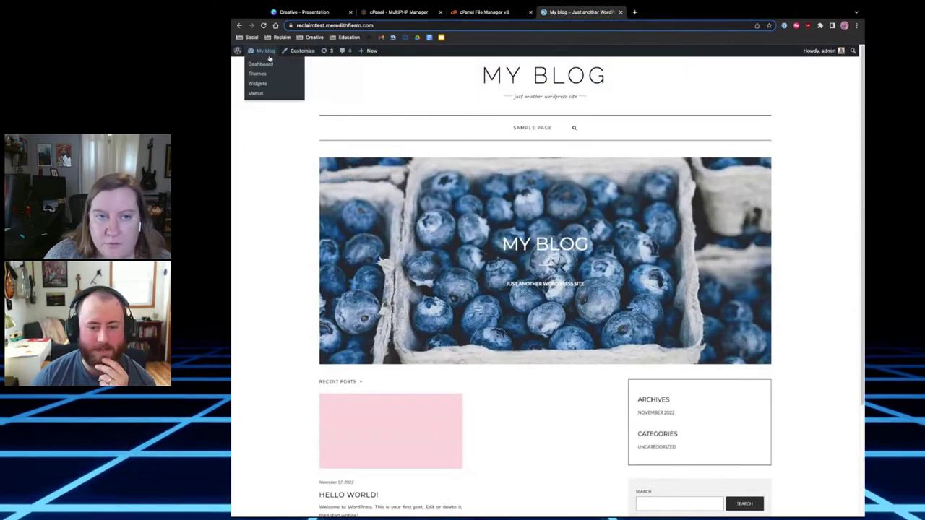
# Open the installed plugins list from the WordPress dashboard and try to activate the wp-breaker-2 plugin
pyautogui.click(274, 64)
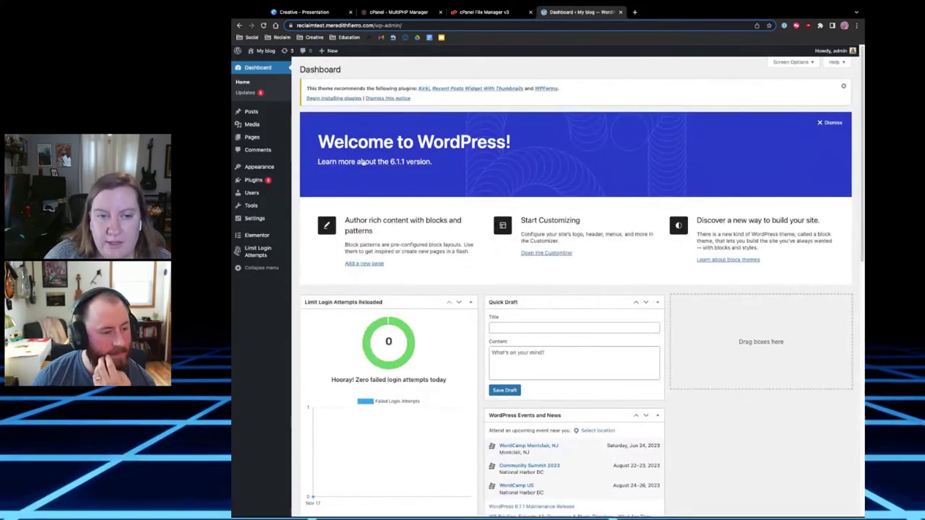
pyautogui.moveTo(263, 182)
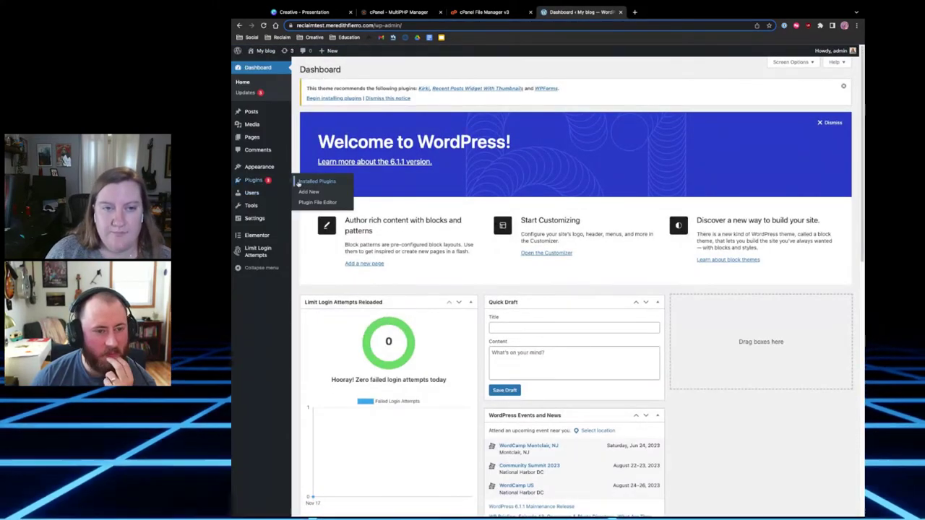
pyautogui.click(300, 182)
pyautogui.scroll(-1, 396, 331)
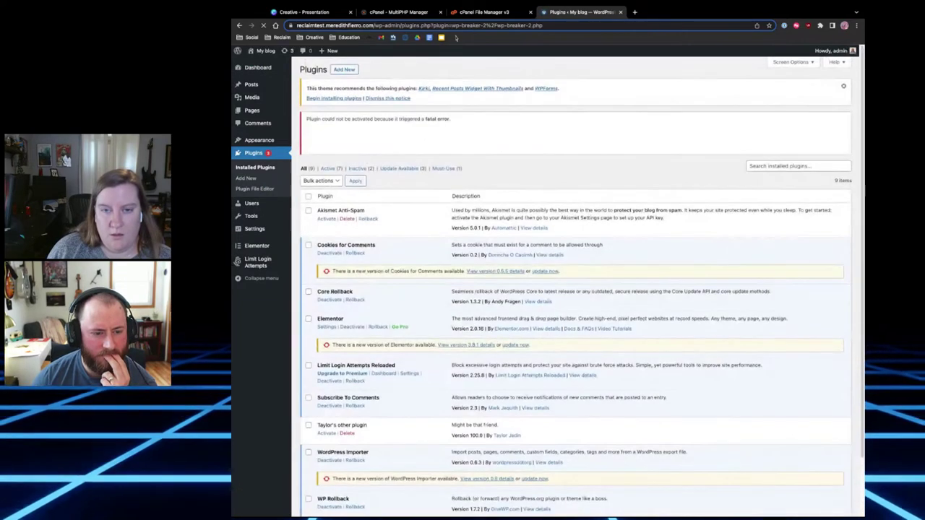
# Apply PHP 8.0 (ea-php80) to the reclaimtest subdomain in MultiPHP Manager and load the blog's front page
pyautogui.click(480, 12)
pyautogui.hotkey('ctrl', 'shift', 'Tab')
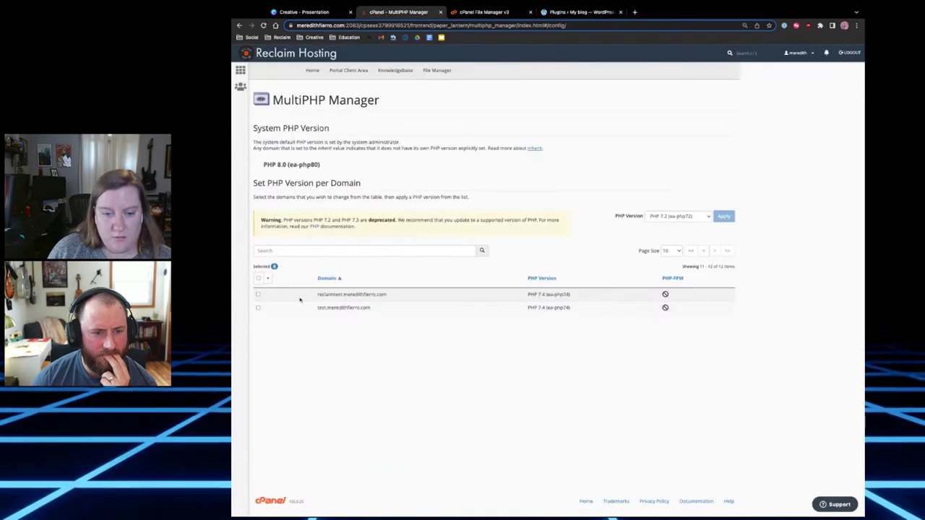
pyautogui.click(258, 294)
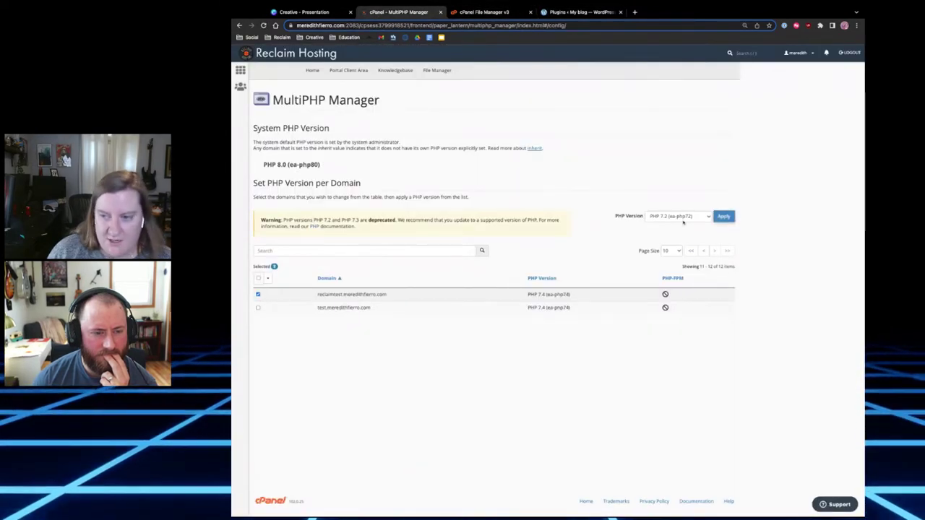
pyautogui.click(723, 216)
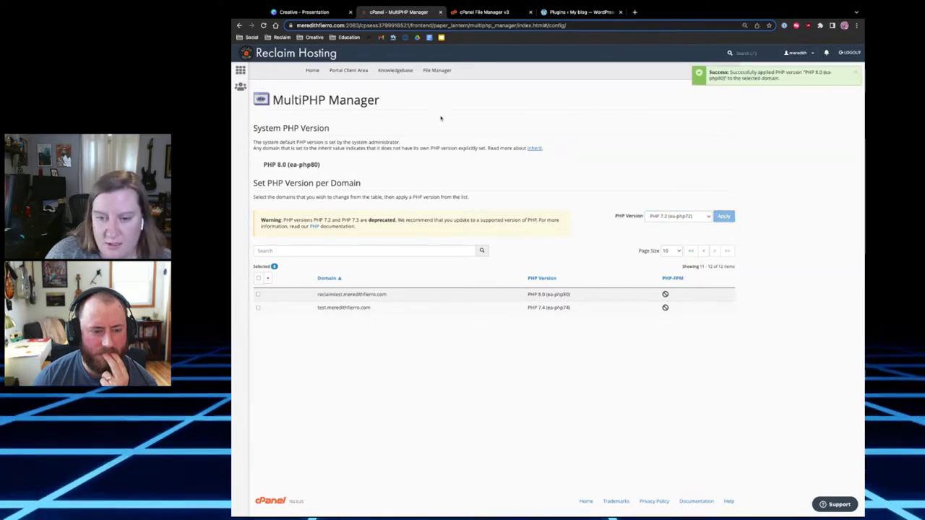
pyautogui.click(578, 12)
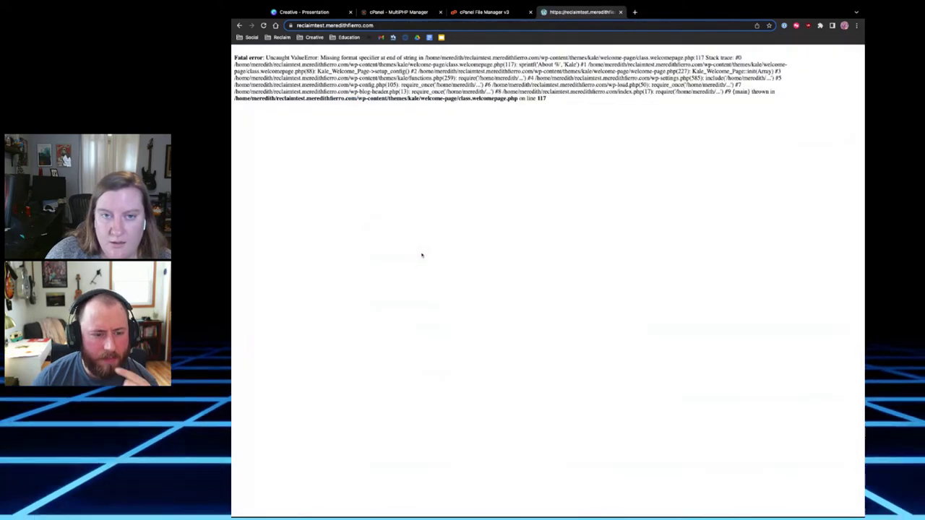
# Select the reclaimtest subdomain in MultiPHP Manager and highlight the class.welcomepage.php file path in the blog's fatal error text
pyautogui.click(461, 9)
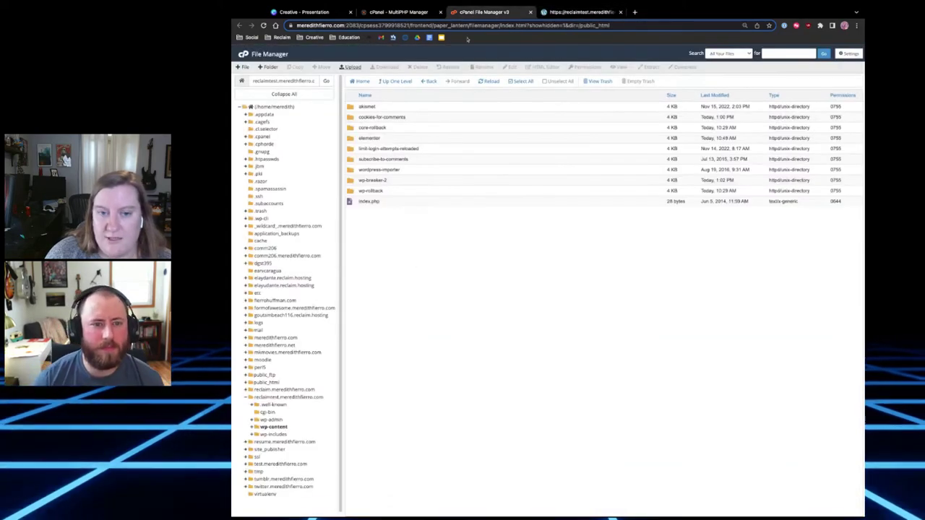
pyautogui.click(413, 14)
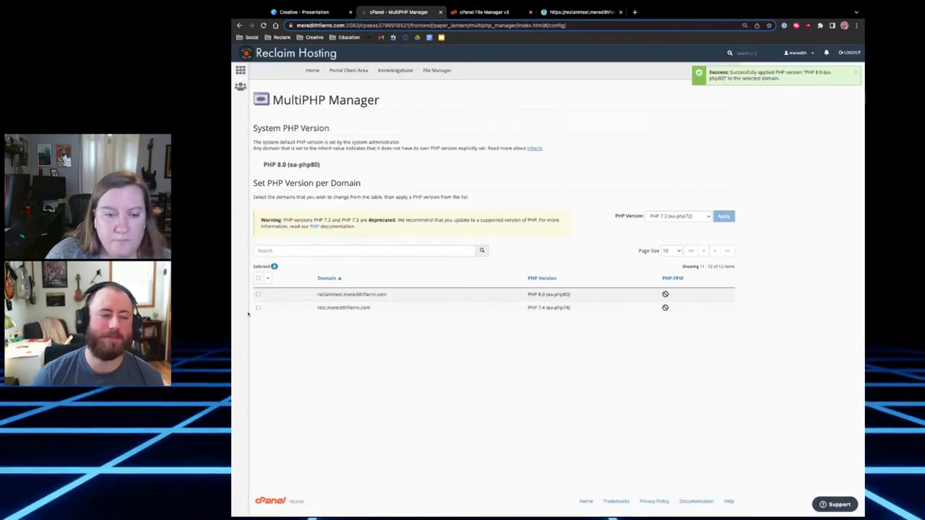
pyautogui.click(258, 294)
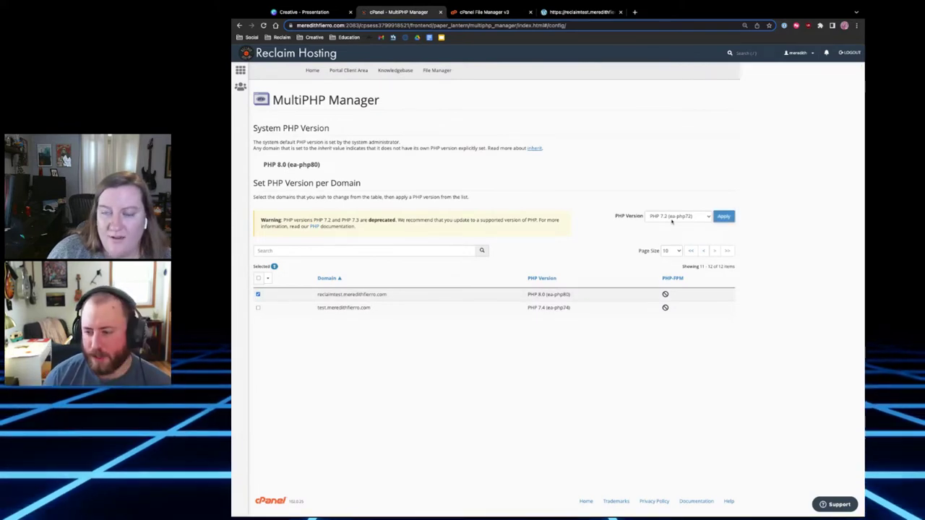
pyautogui.click(567, 16)
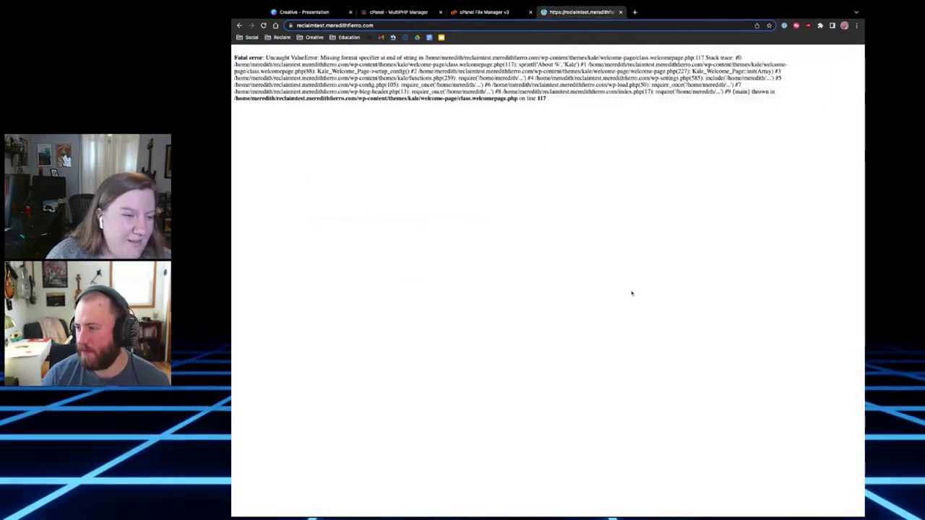
pyautogui.click(398, 12)
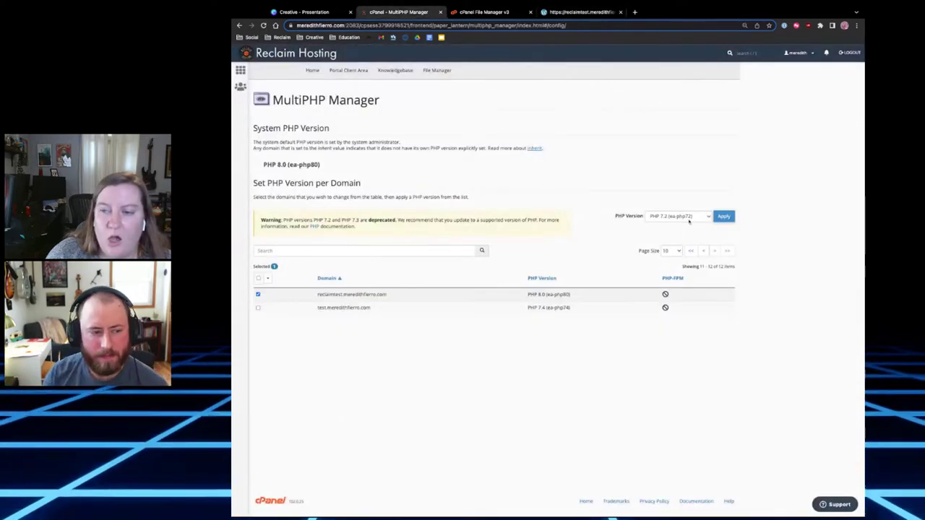
pyautogui.click(578, 12)
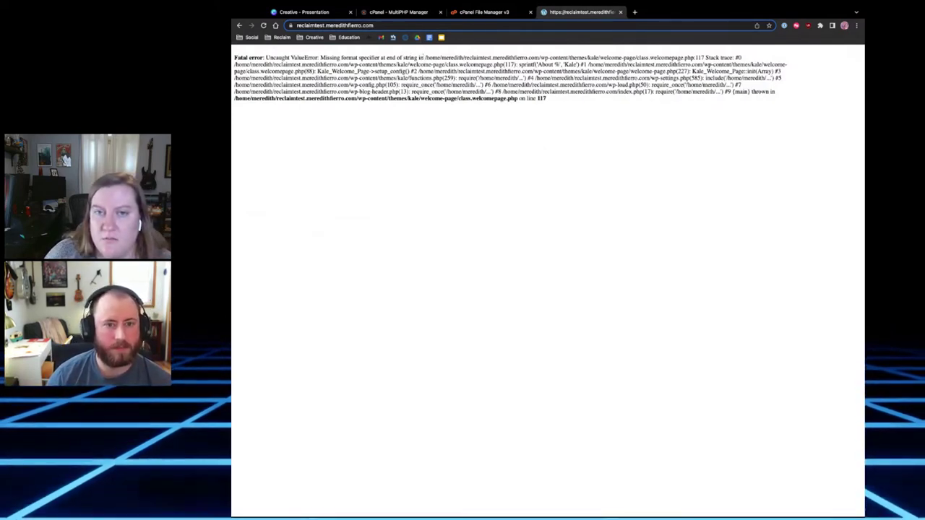
pyautogui.moveTo(454, 58); pyautogui.dragTo(693, 58)
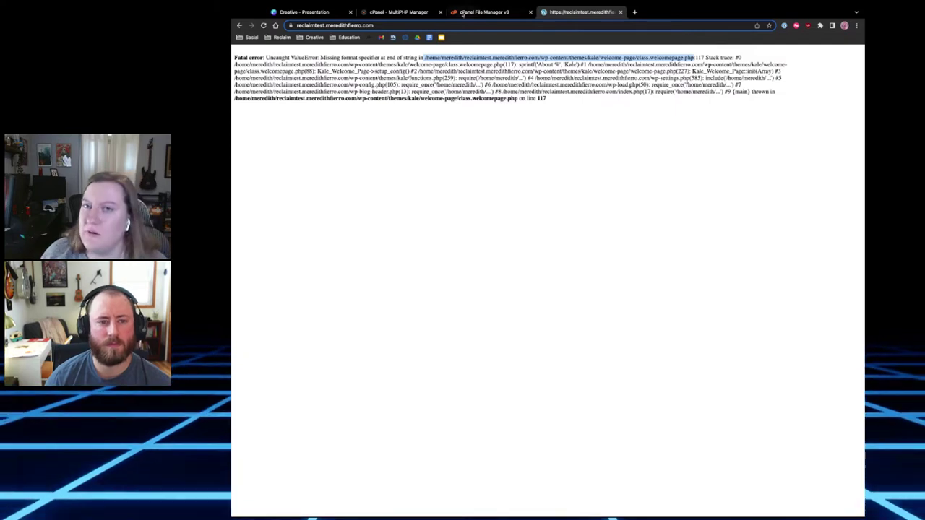
# Apply PHP 7.4 (ea-php74) to the selected reclaimtest subdomain and return to the WordPress installed plugins page
pyautogui.click(409, 14)
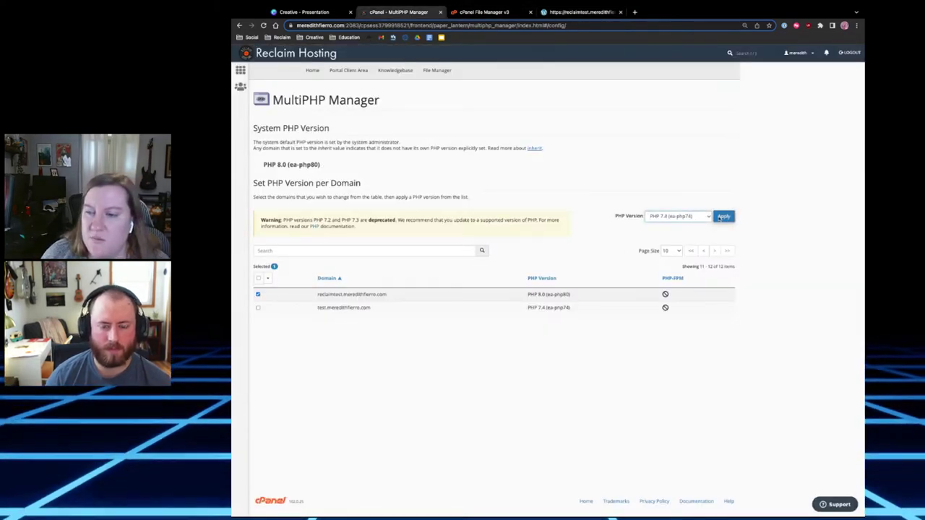
pyautogui.click(723, 216)
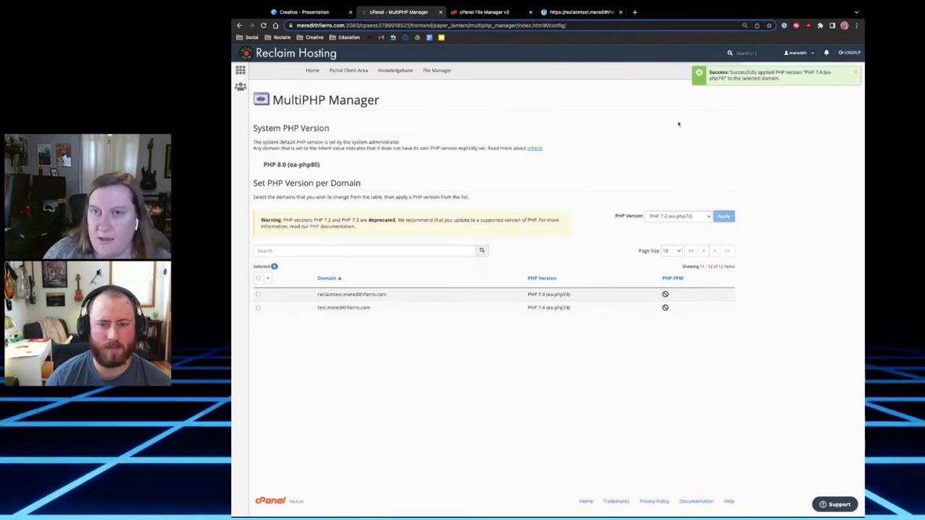
pyautogui.hotkey('ctrl', 'Tab')
pyautogui.hotkey('ctrl', 'Tab')
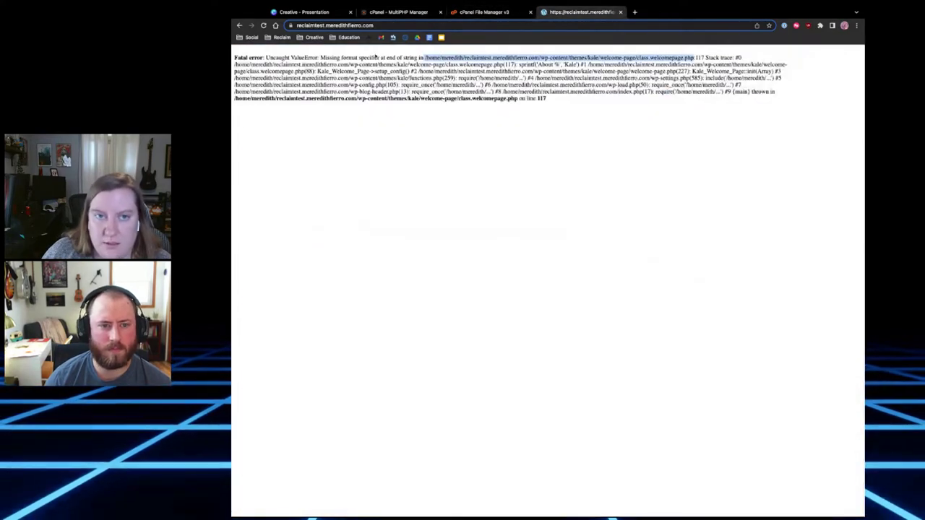
pyautogui.hotkey('ctrl', 'r')
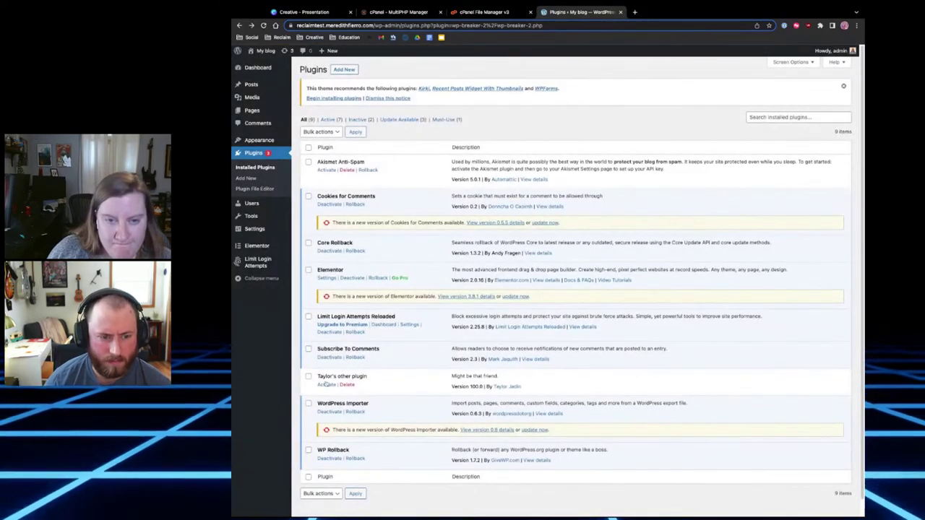
# Add a new WordPress plugin by uploading wp-breaker-1.zip and start its installation
pyautogui.scroll(-1, 359, 402)
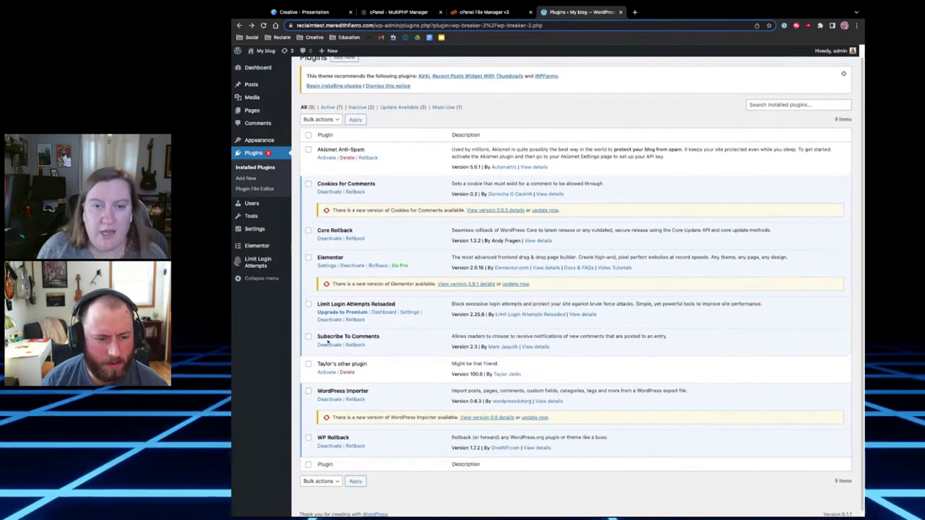
pyautogui.scroll(1, 326, 93)
pyautogui.click(341, 71)
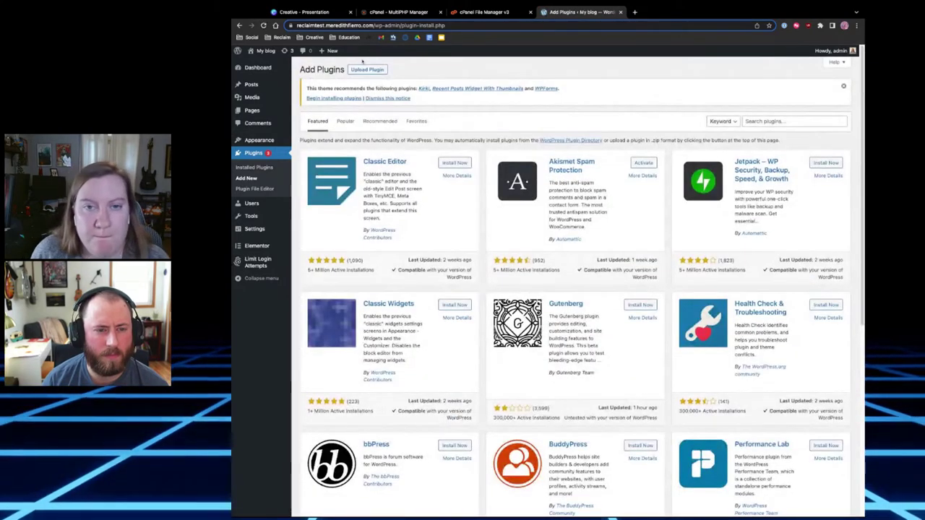
pyautogui.click(367, 70)
pyautogui.click(514, 173)
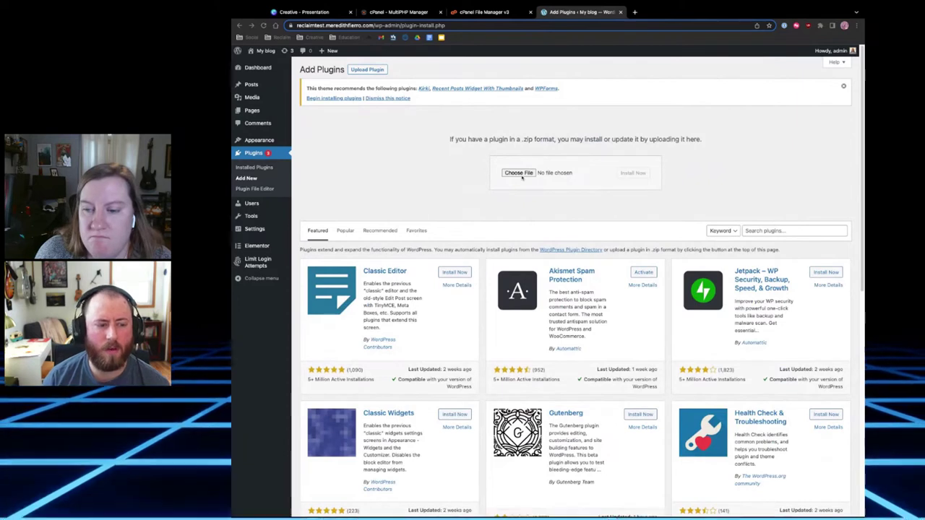
pyautogui.press('Return')
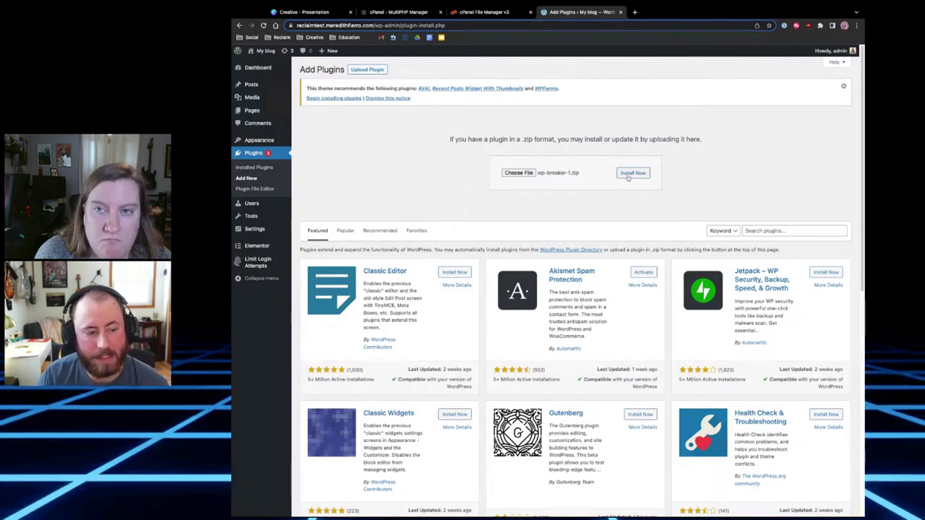
pyautogui.click(628, 174)
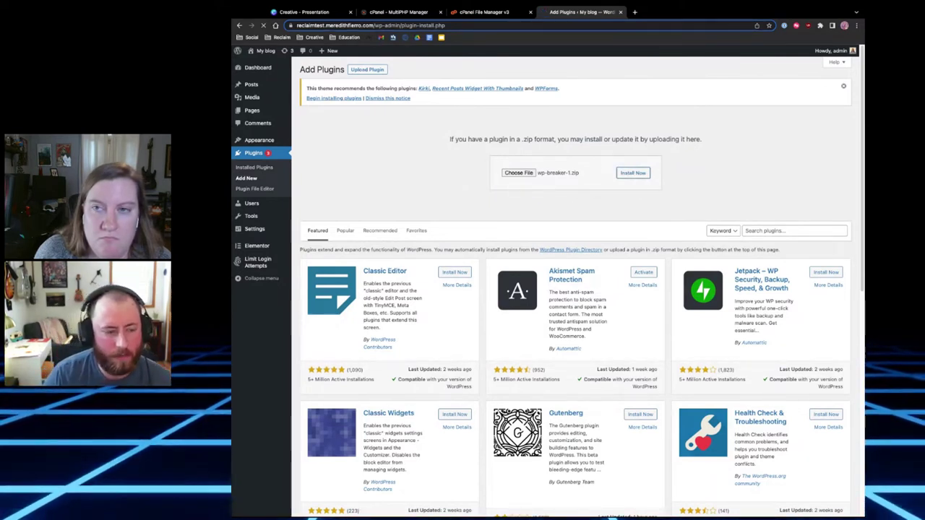
# In cPanel File Manager, reload the wp-content/plugins folder listing and upload wp-breaker.tar.gz into that folder
pyautogui.click(461, 12)
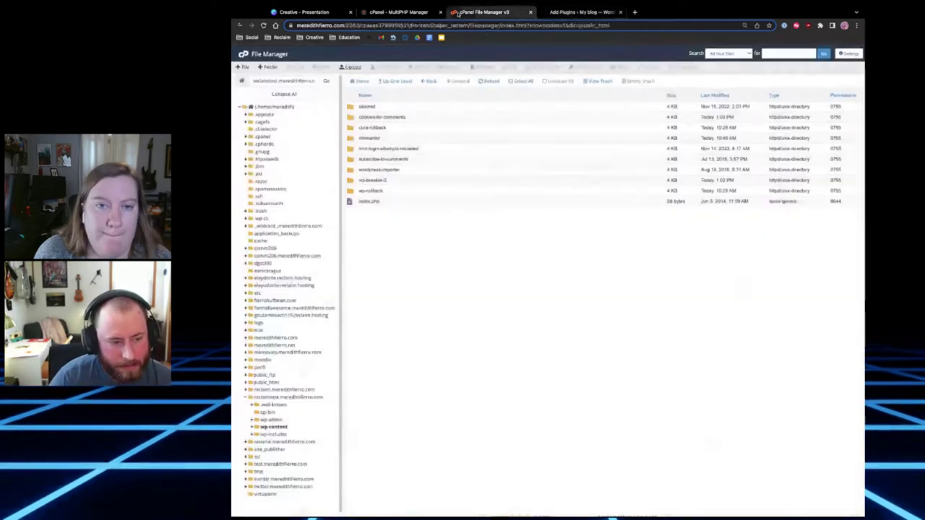
pyautogui.keyDown('shift'); pyautogui.click(405, 169); pyautogui.keyUp('shift')
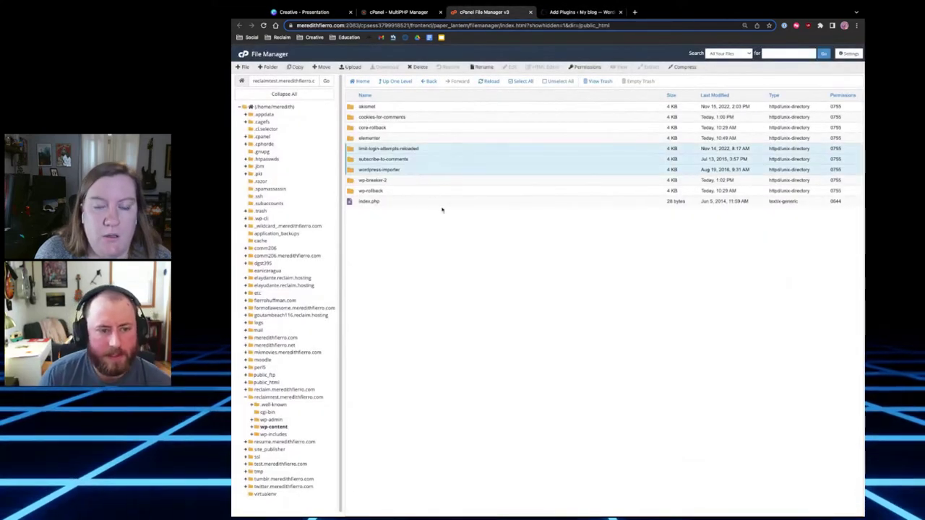
pyautogui.click(496, 83)
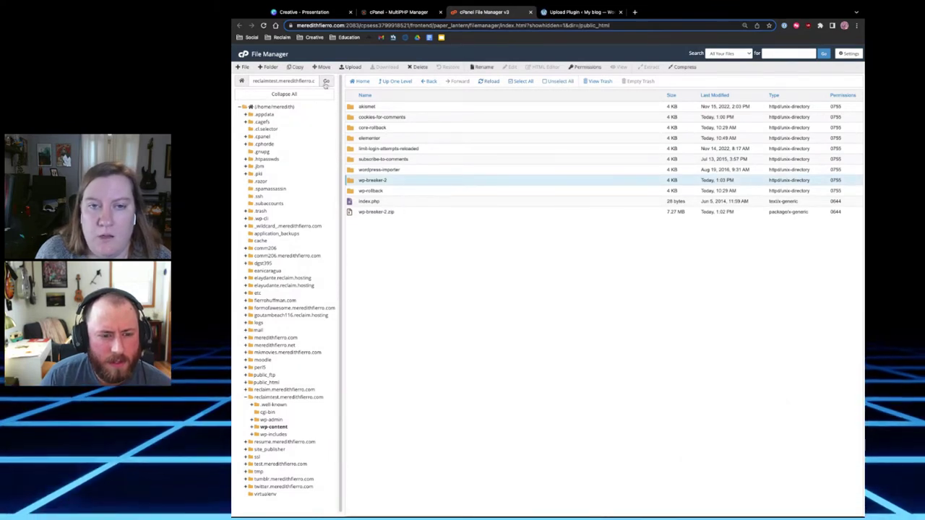
pyautogui.click(351, 66)
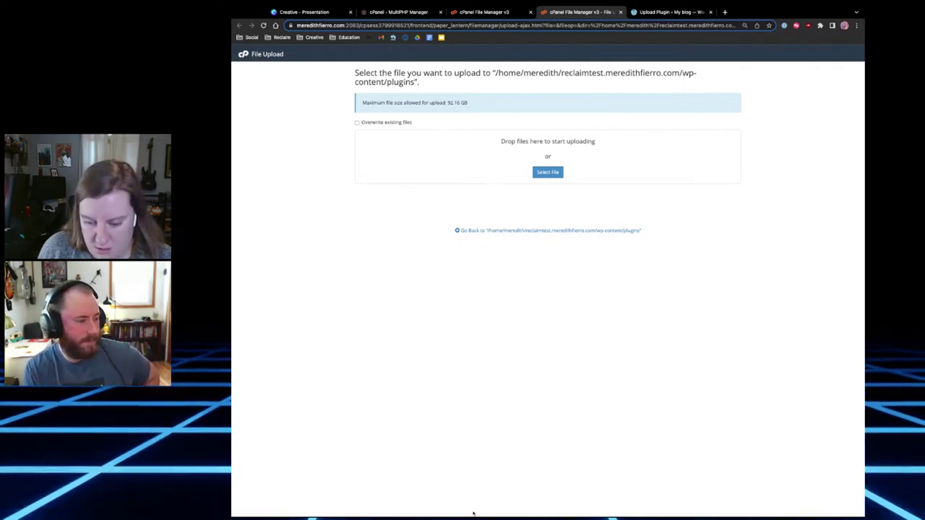
pyautogui.moveTo(473, 514); pyautogui.dragTo(548, 156)
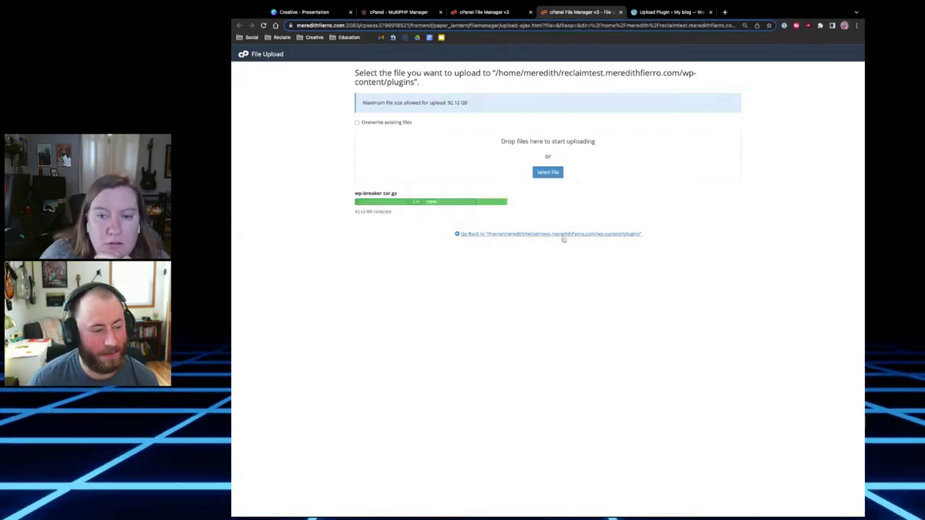
# Return to the plugins folder, try to extract wp-breaker.tar.gz into wp-content/plugins and dismiss the extraction results
pyautogui.click(564, 234)
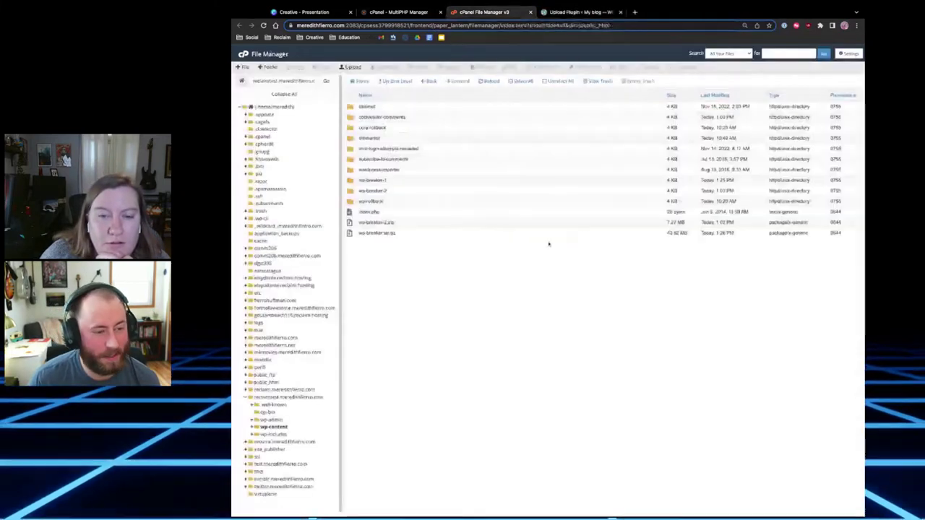
pyautogui.rightClick(463, 234)
pyautogui.click(477, 297)
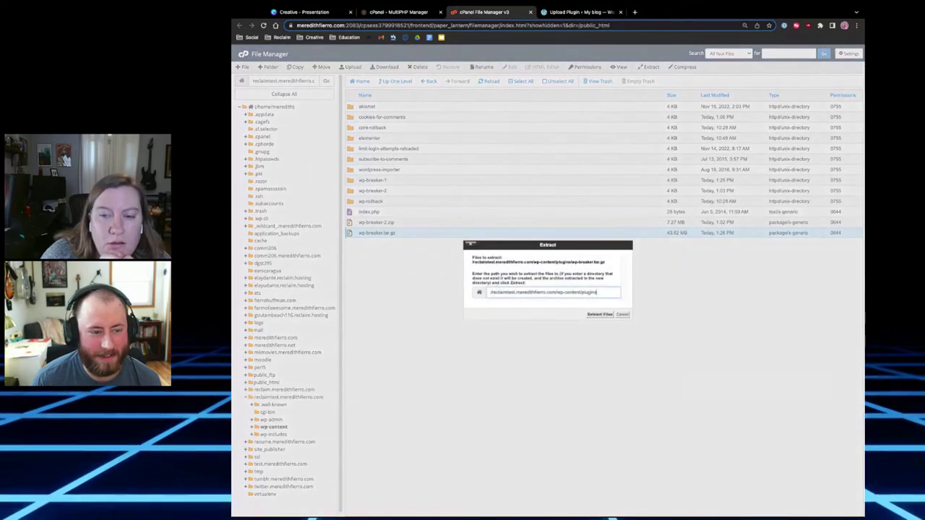
pyautogui.click(599, 314)
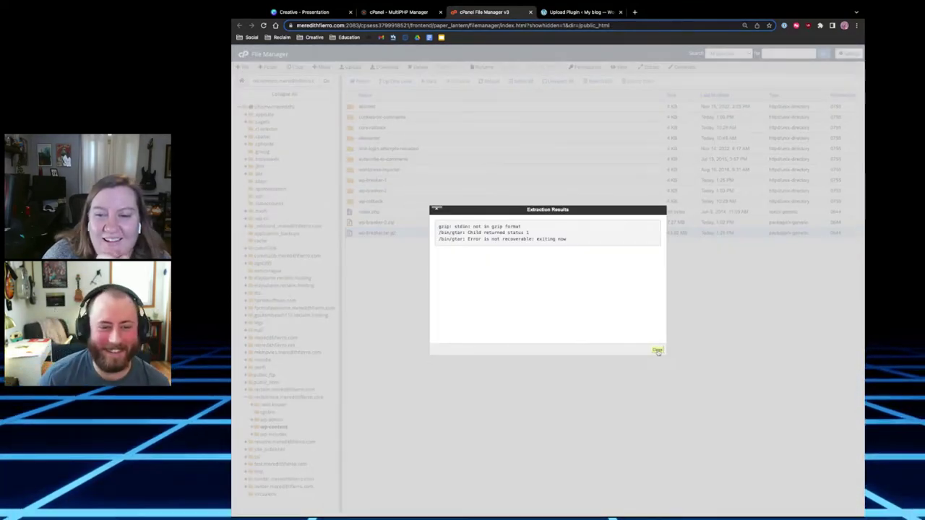
pyautogui.click(656, 350)
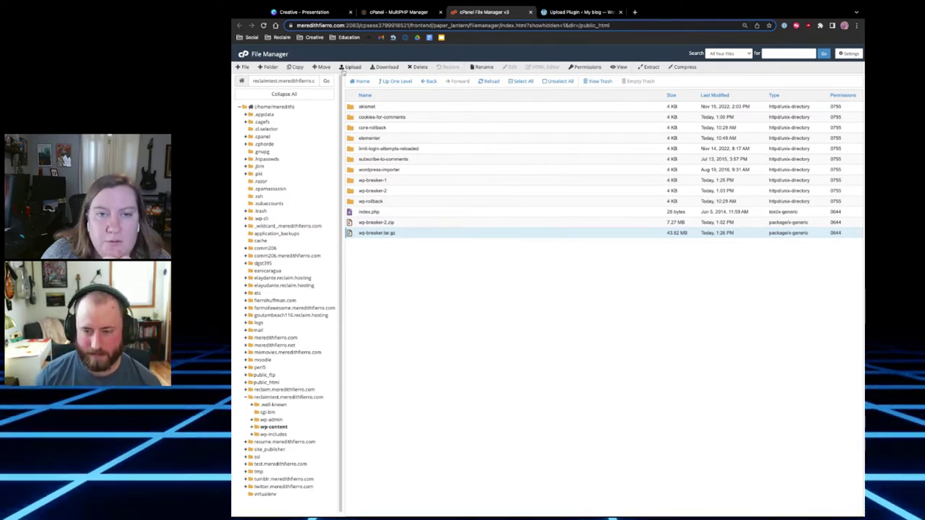
# Upload wp-breaker-1.zip into the wp-content/plugins folder and reload the folder listing
pyautogui.click(350, 67)
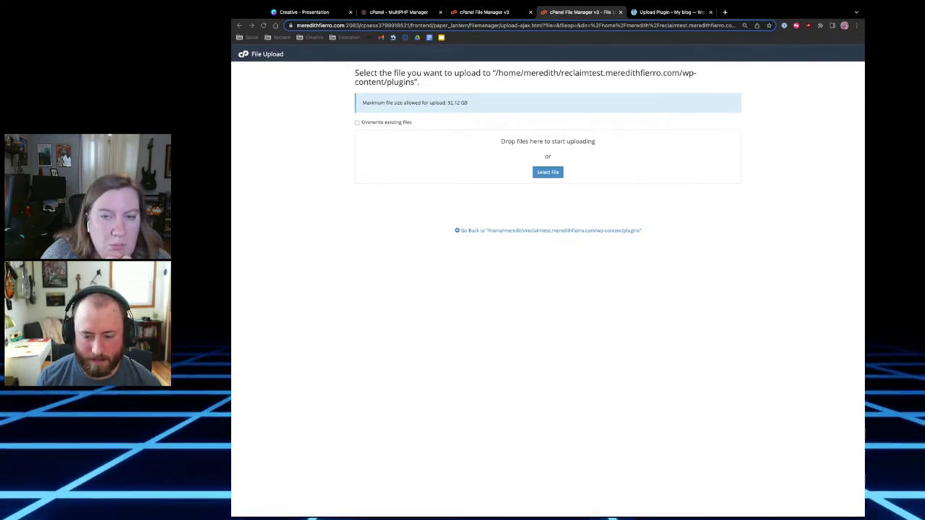
pyautogui.moveTo(238, 505); pyautogui.dragTo(539, 242)
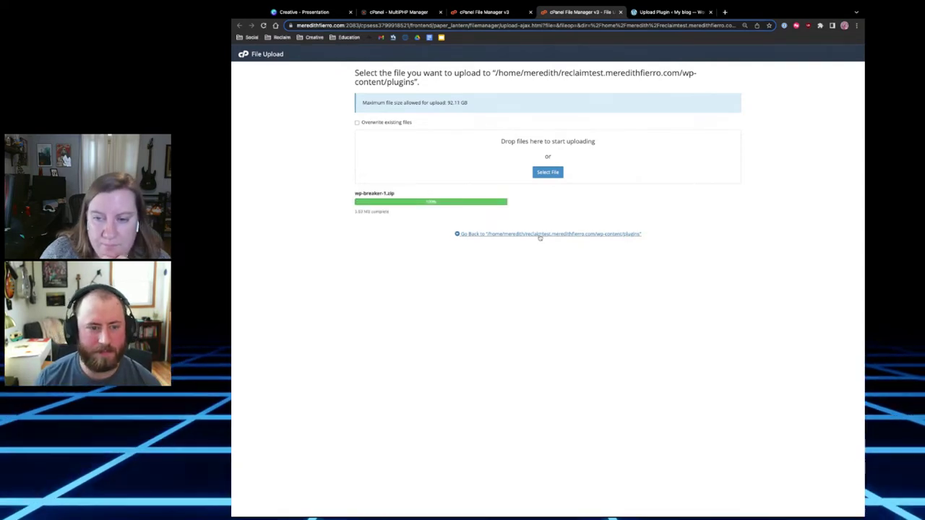
pyautogui.click(540, 233)
pyautogui.click(491, 81)
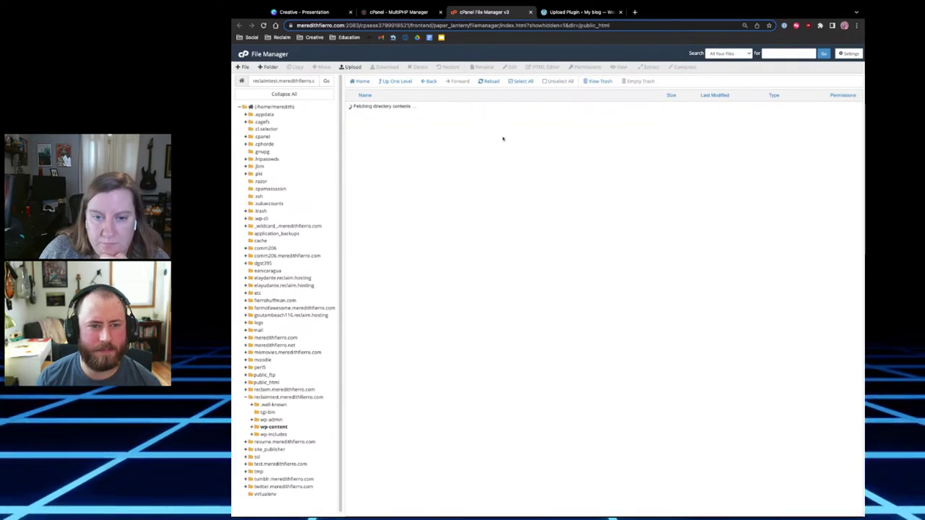
pyautogui.click(450, 224)
pyautogui.rightClick(449, 228)
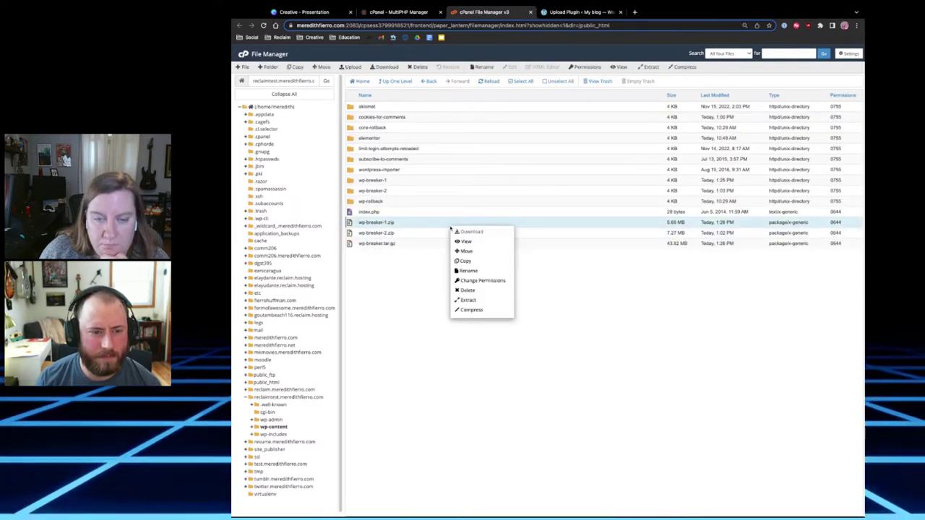
pyautogui.click(413, 190)
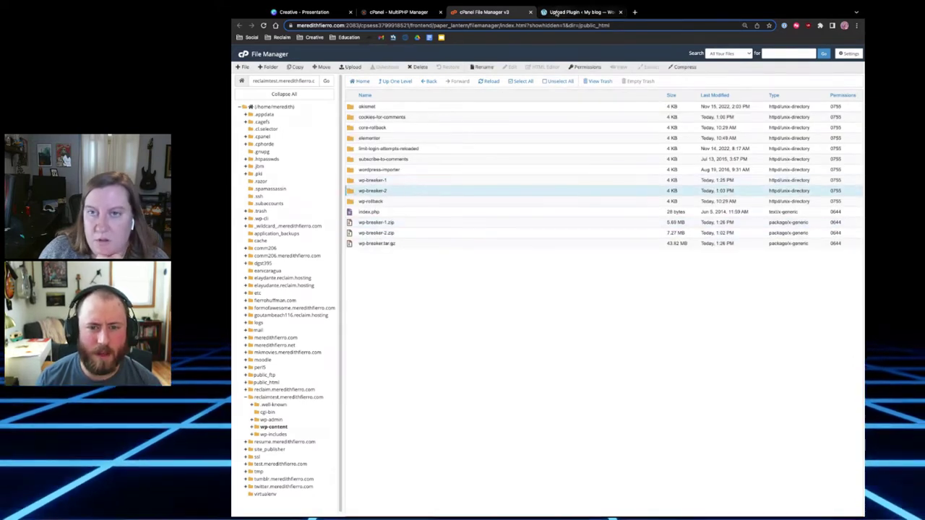
# In WordPress, activate the uploaded wp-breaker-1 plugin, try to activate wp-breaker-2 as well, and highlight the fatal error text
pyautogui.hotkey('ctrl', 'Tab')
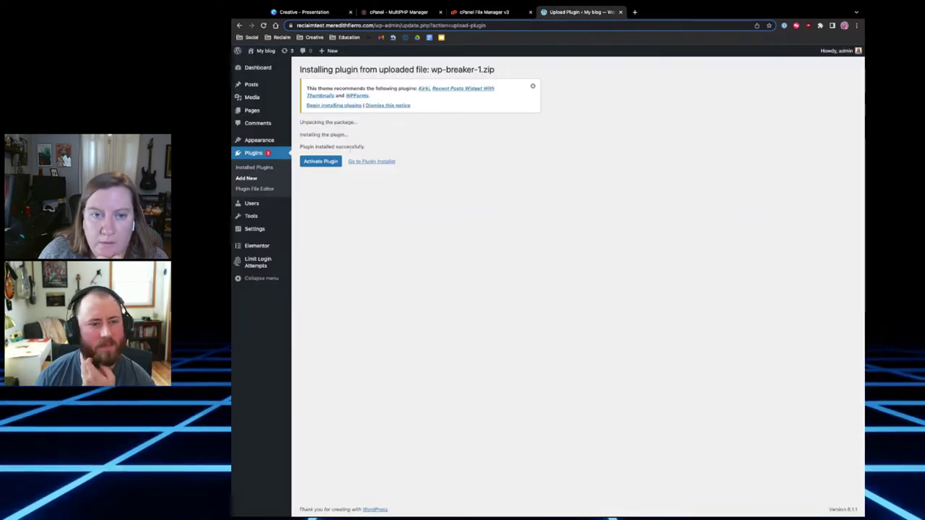
pyautogui.click(321, 162)
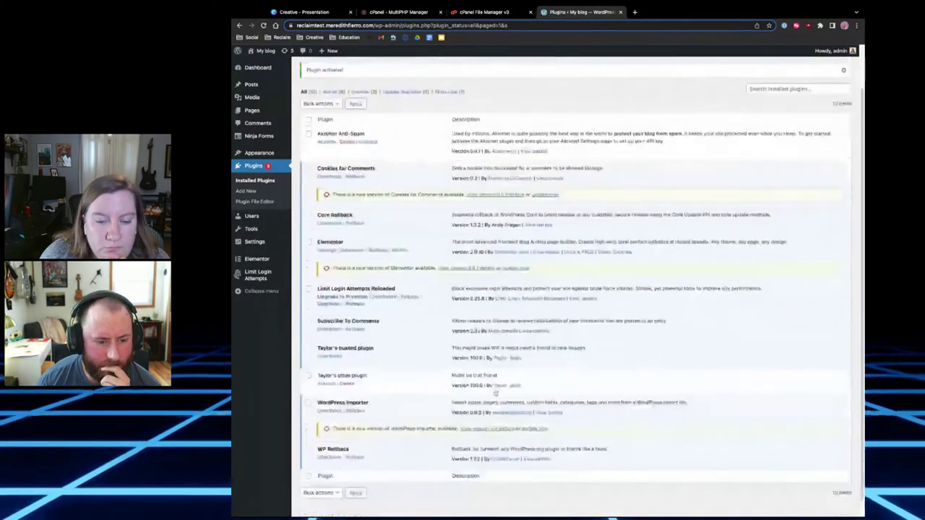
pyautogui.click(326, 367)
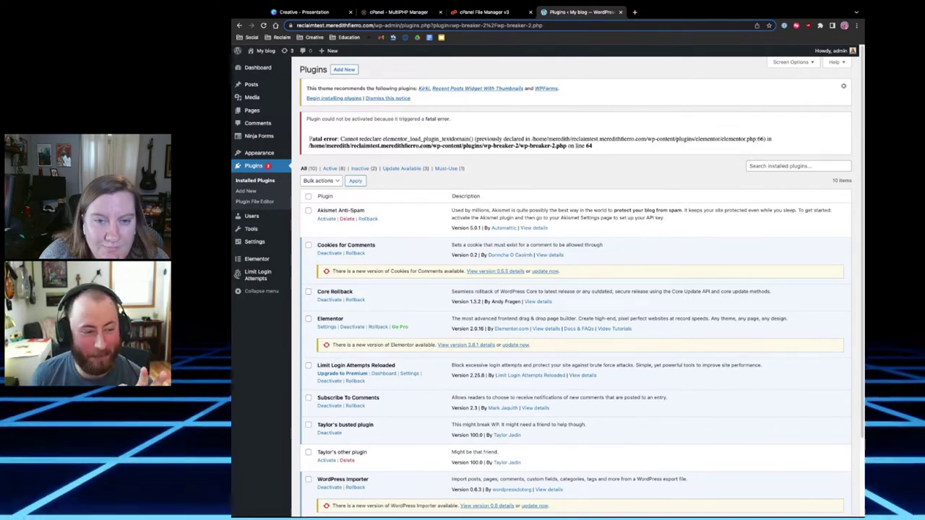
pyautogui.moveTo(309, 138); pyautogui.dragTo(592, 146)
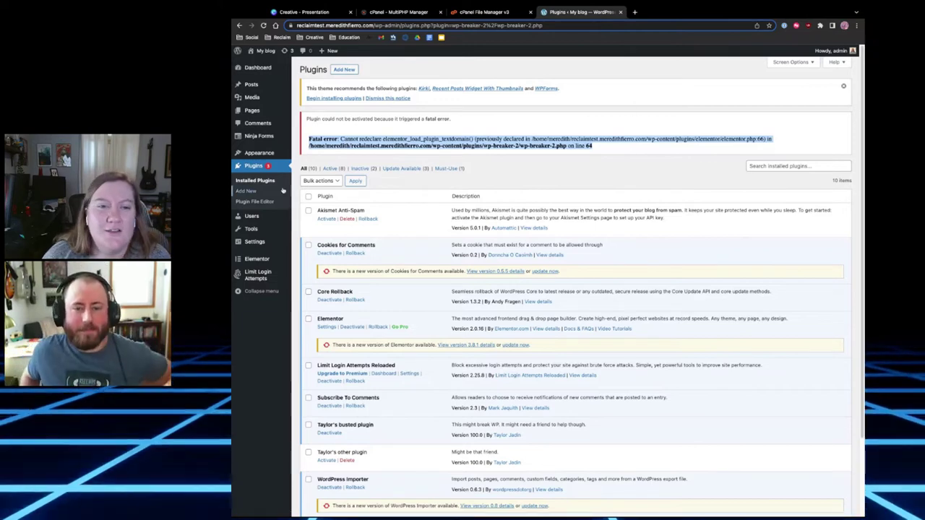
# Replace the active Kale theme by activating the Twenty Twenty-One theme
pyautogui.moveTo(274, 154)
pyautogui.click(304, 153)
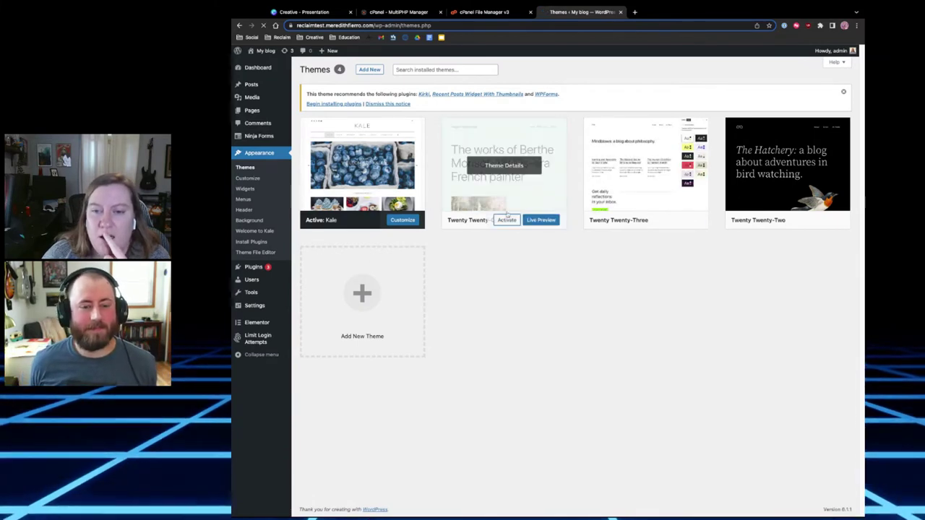
pyautogui.click(507, 219)
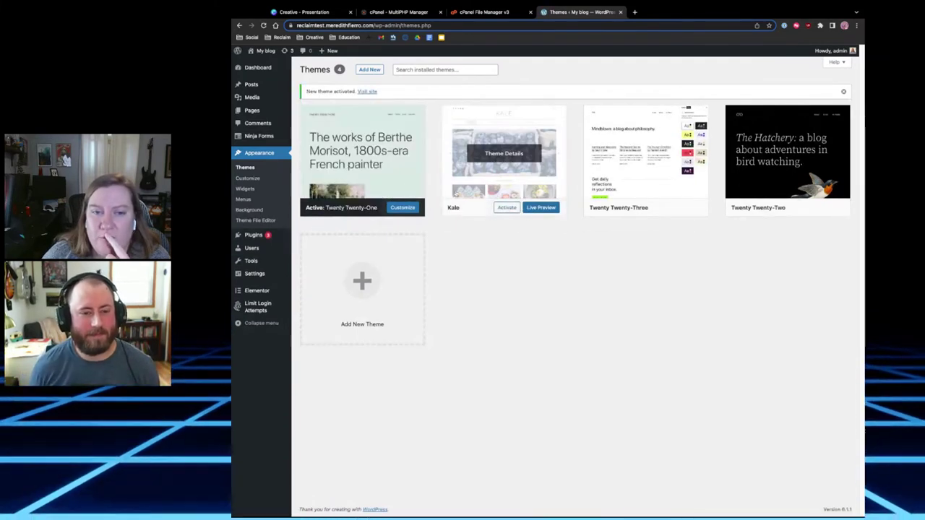
# Apply PHP 8.0 (ea-php80) to the selected reclaimtest subdomain in MultiPHP Manager
pyautogui.moveTo(282, 237)
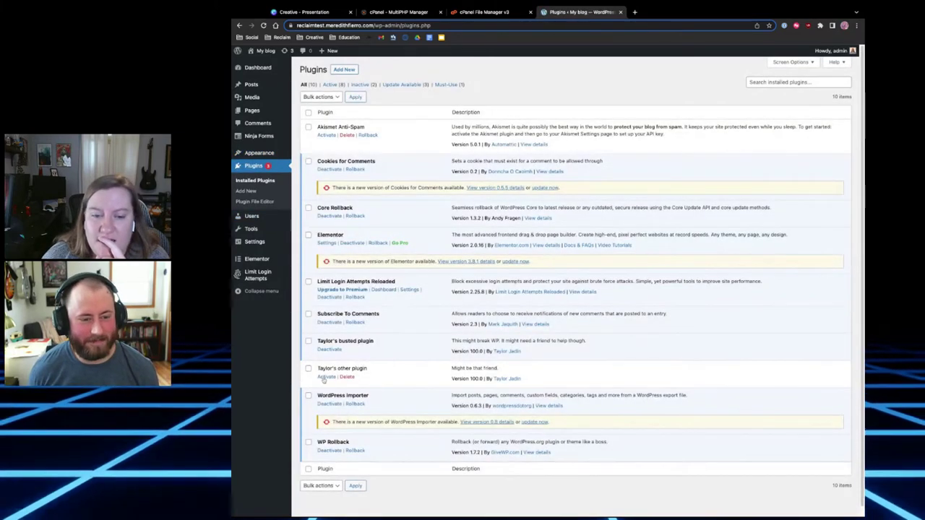
pyautogui.click(398, 12)
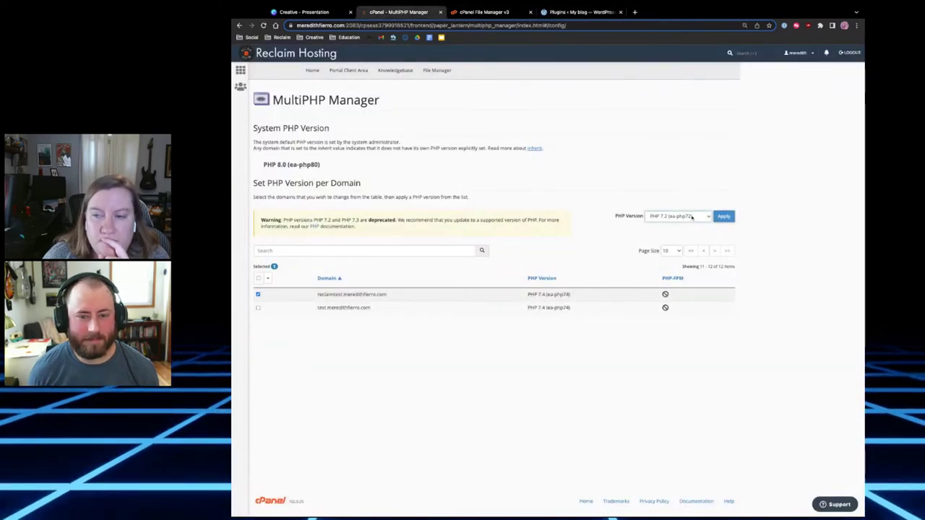
pyautogui.click(723, 216)
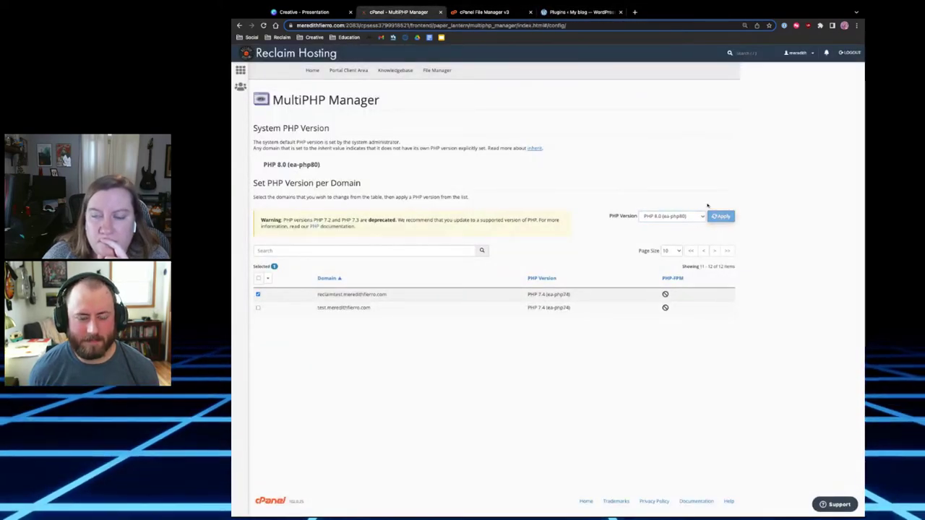
# Retry activating the wp-breaker-2 plugin in WordPress, and highlight Elementor's version number and the fatal error text
pyautogui.click(576, 12)
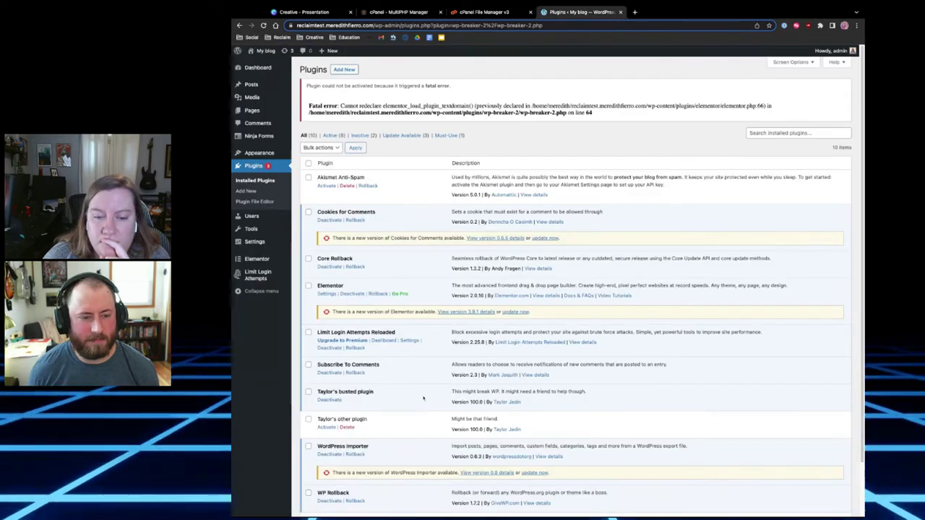
pyautogui.click(326, 427)
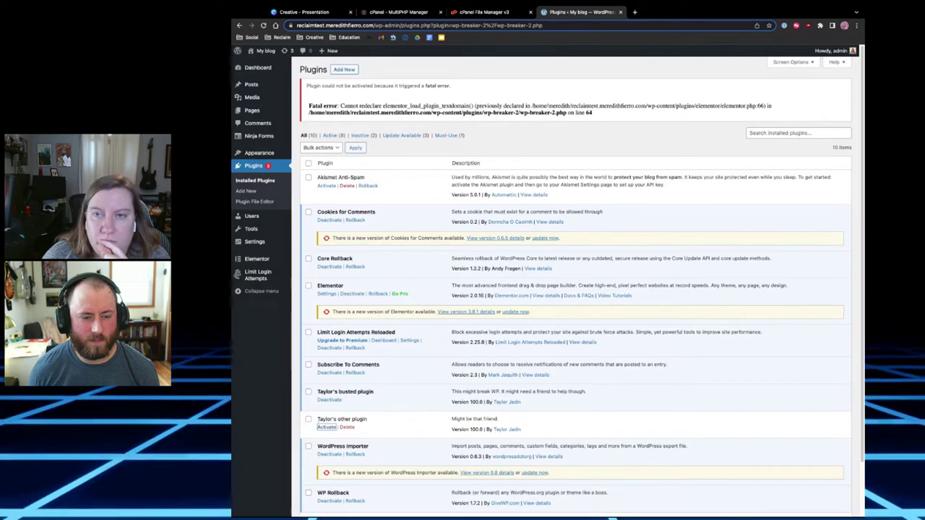
pyautogui.click(326, 427)
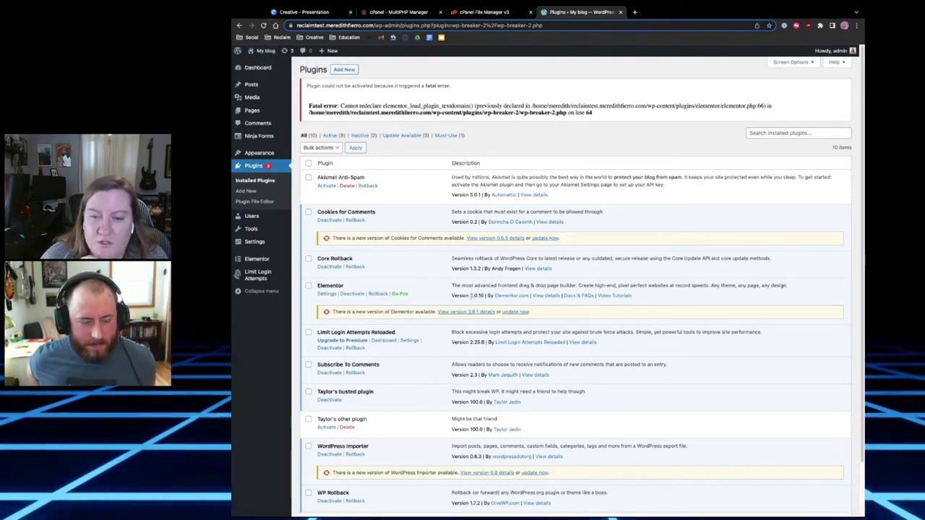
pyautogui.moveTo(472, 302)
pyautogui.mouseDown()
pyautogui.moveTo(633, 298)
pyautogui.moveTo(484, 297)
pyautogui.mouseUp()
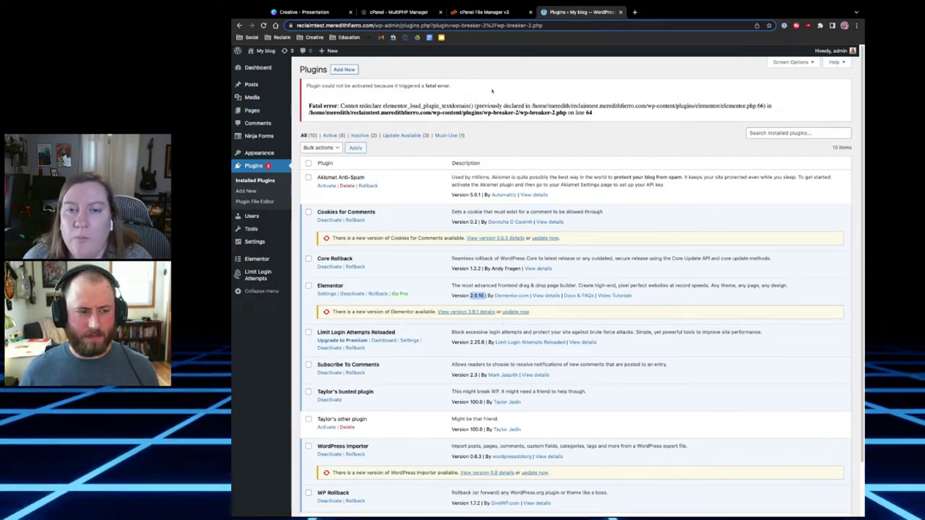
pyautogui.moveTo(607, 118); pyautogui.dragTo(333, 106)
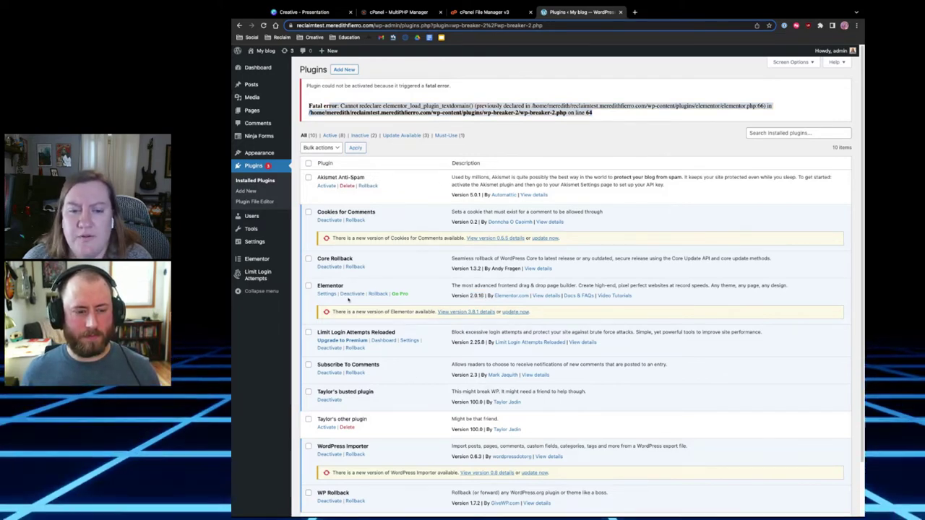
# Deactivate the Elementor plugin, submitting its feedback prompt without a reason, and activate the wp-breaker-2 plugin
pyautogui.click(352, 294)
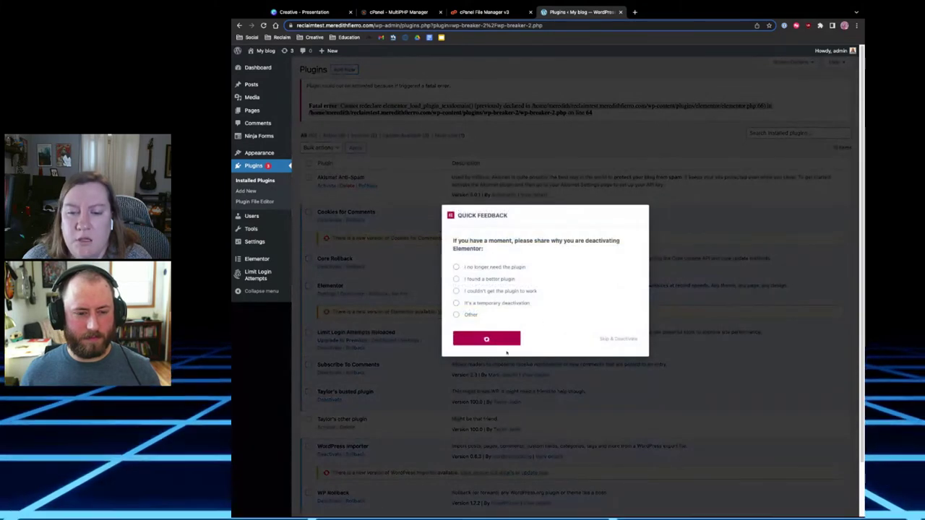
pyautogui.click(466, 337)
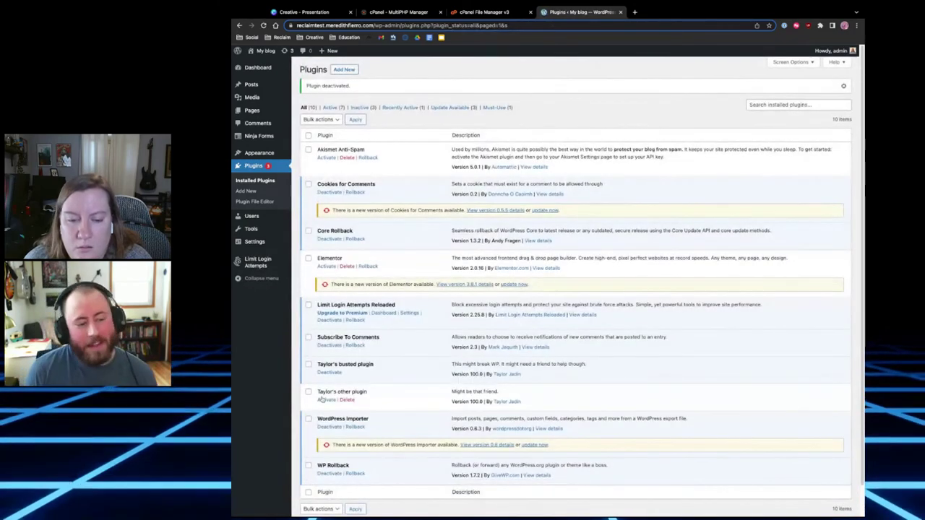
pyautogui.click(325, 400)
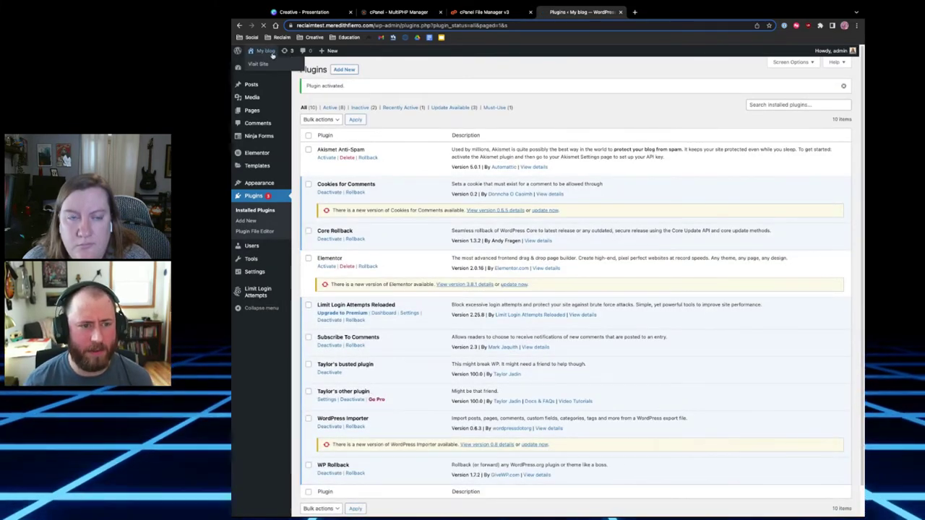
# View the blog's front page, apply a different PHP version to the reclaimtest subdomain in MultiPHP Manager, and reload the blog
pyautogui.click(265, 51)
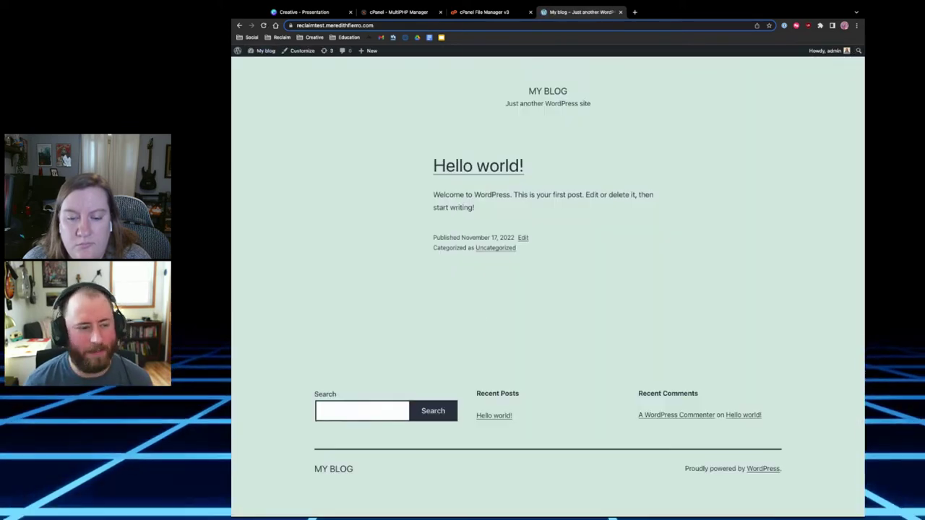
pyautogui.click(470, 12)
pyautogui.click(434, 12)
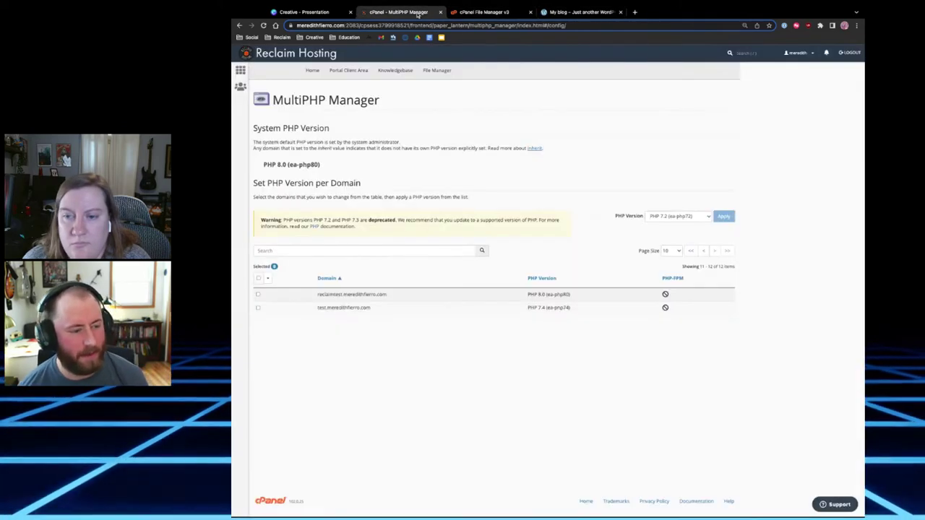
pyautogui.click(258, 295)
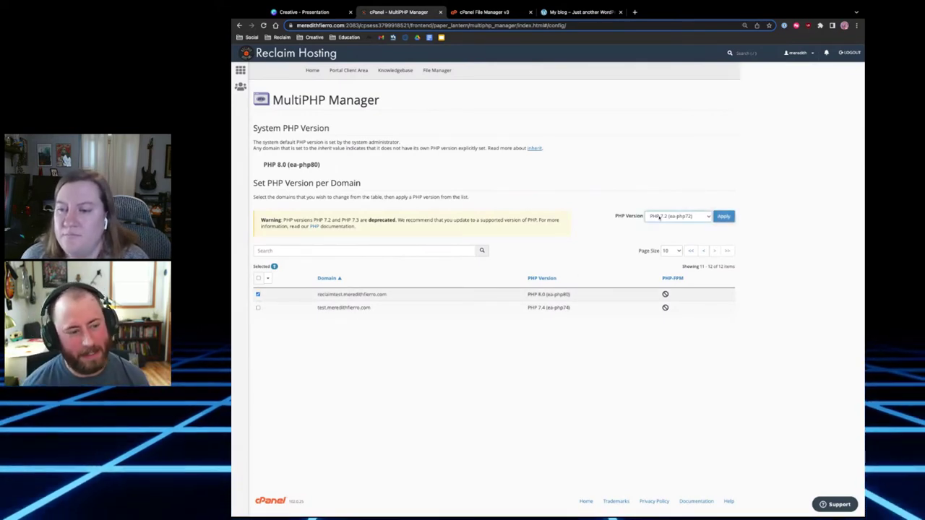
pyautogui.click(723, 216)
pyautogui.click(573, 13)
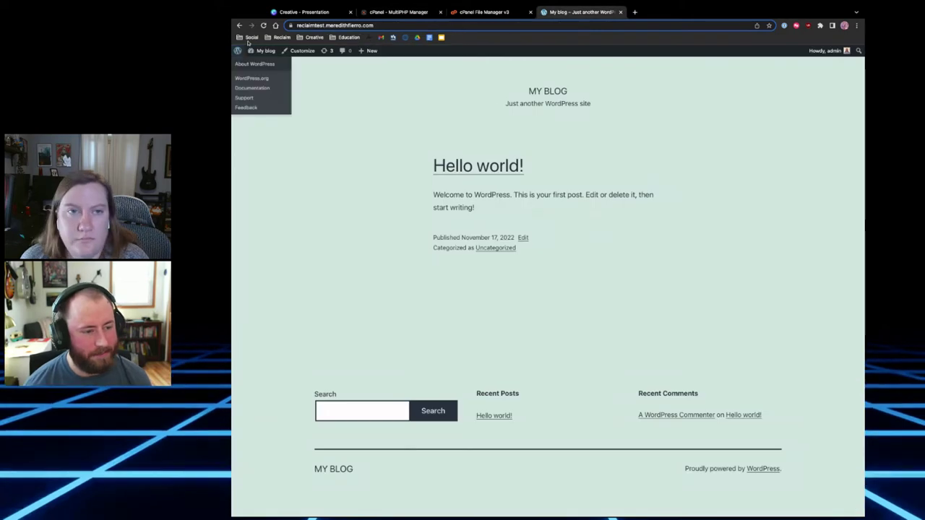
pyautogui.hotkey('ctrl', 'r')
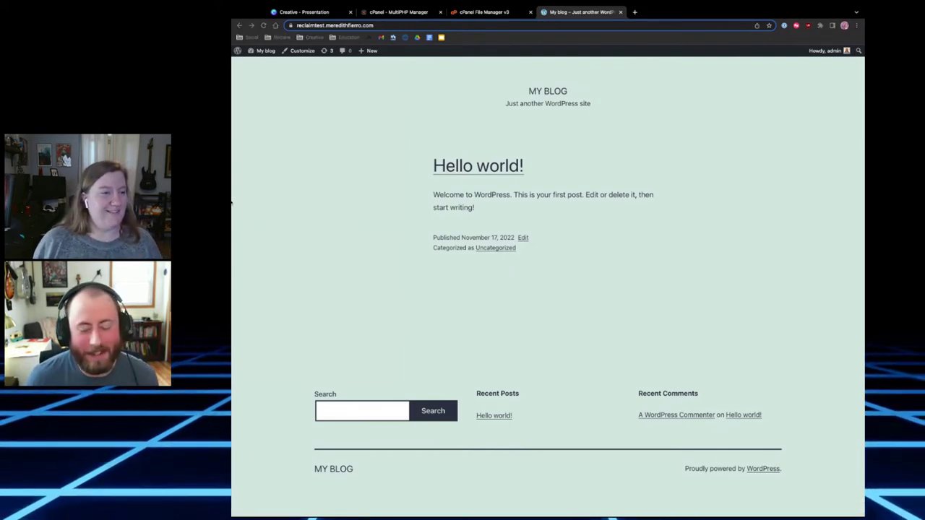
# In cPanel File Manager, go up to wp-content and rename the plugins folder to plugins_off
pyautogui.click(471, 13)
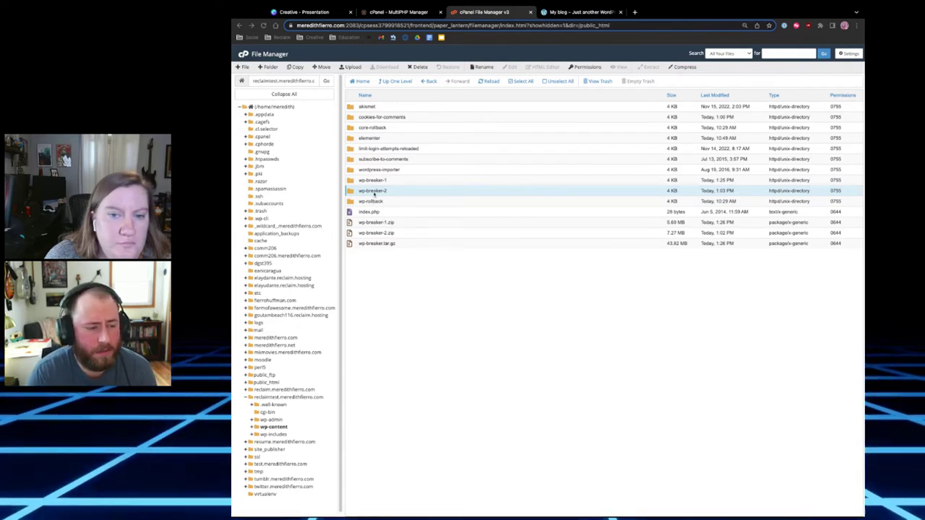
pyautogui.click(399, 82)
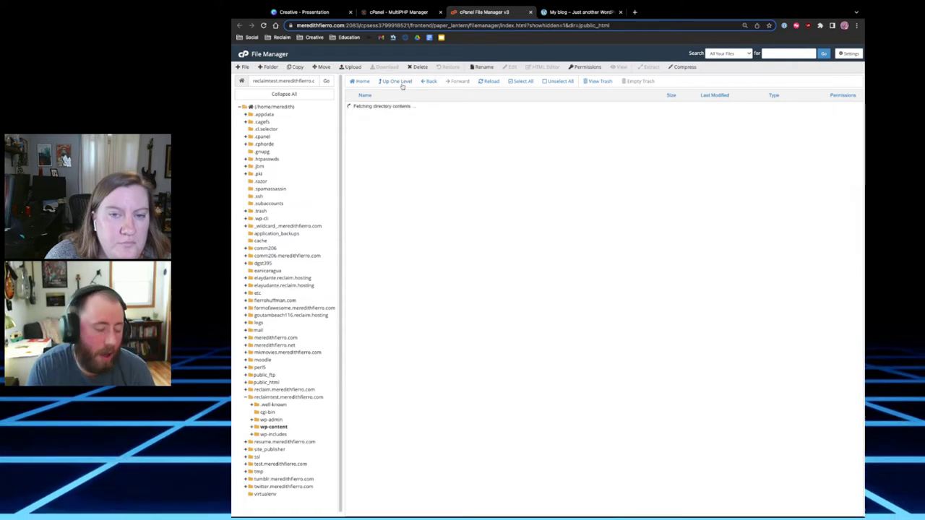
pyautogui.doubleClick(366, 127)
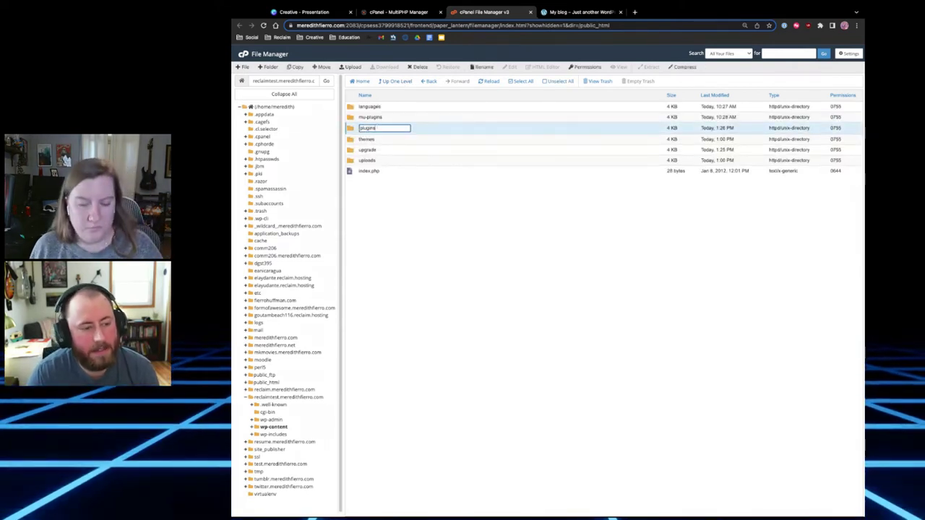
pyautogui.write('_off')
pyautogui.press('Return')
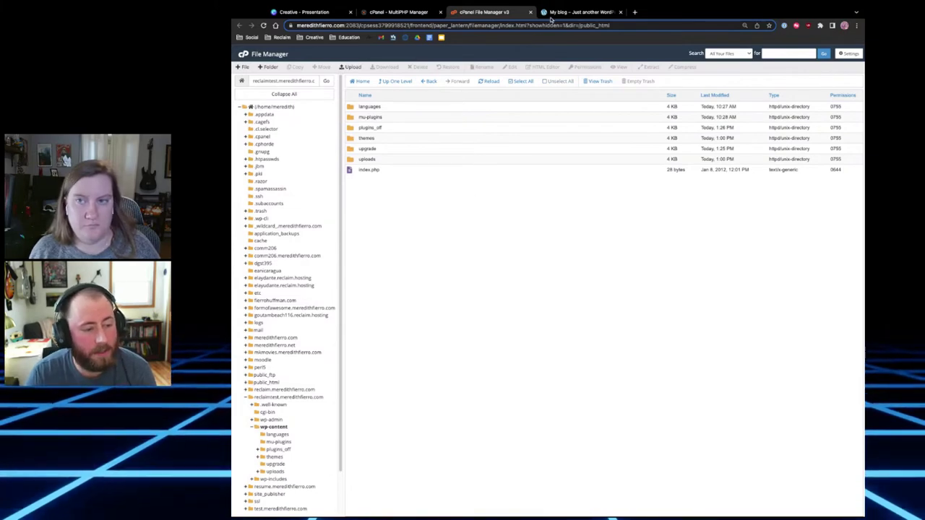
# Glance at the blog's page, and rename the plugins_off folder in wp-content back to plugins
pyautogui.click(556, 12)
pyautogui.click(492, 12)
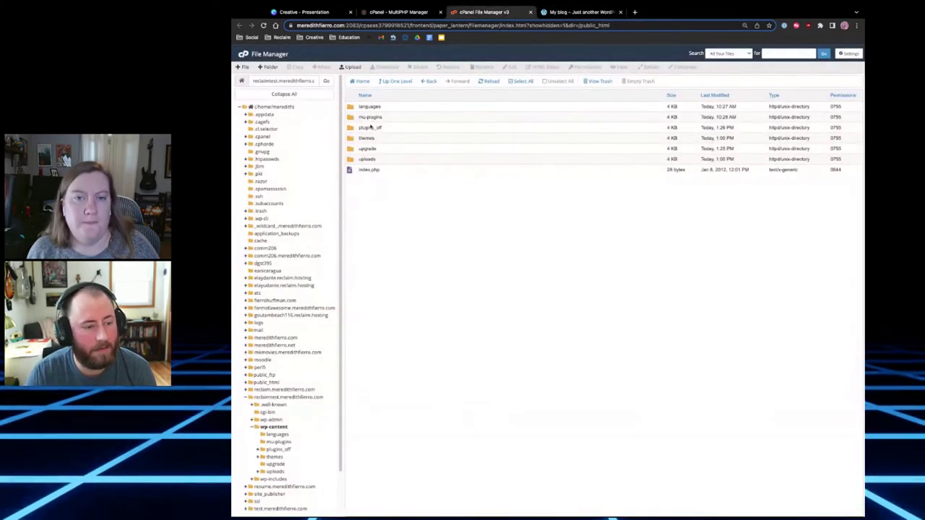
pyautogui.doubleClick(371, 127)
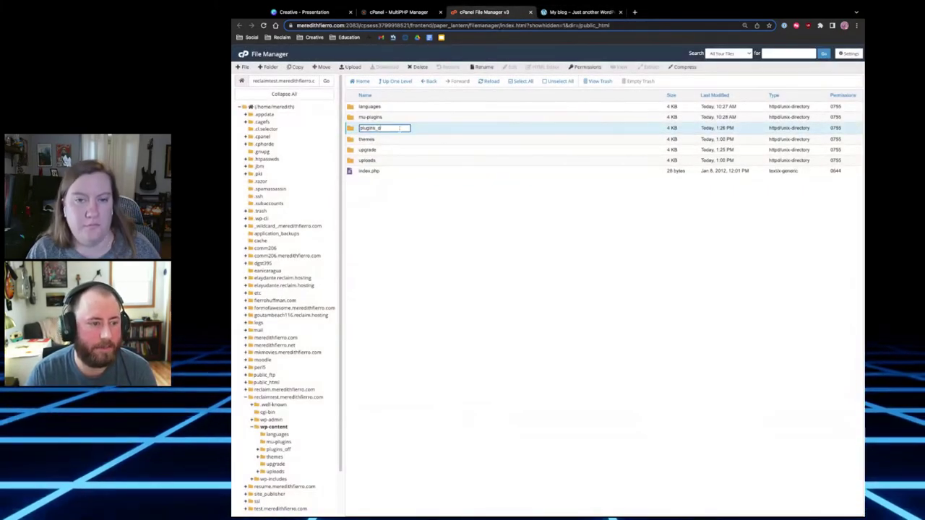
pyautogui.press('BackSpace')
pyautogui.press('Return')
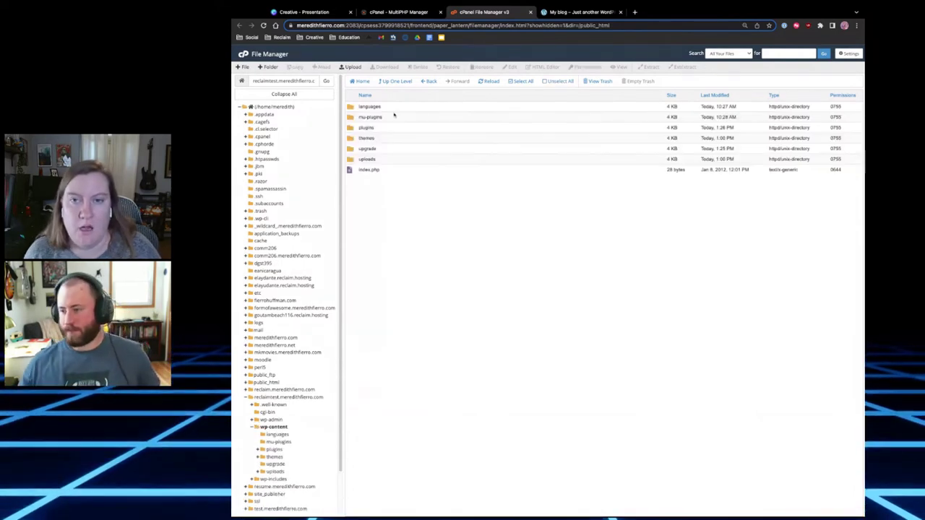
# View the contents of the plugins folder, opening the subscribe-to-comments folder's name for editing, and return to wp-content
pyautogui.doubleClick(388, 128)
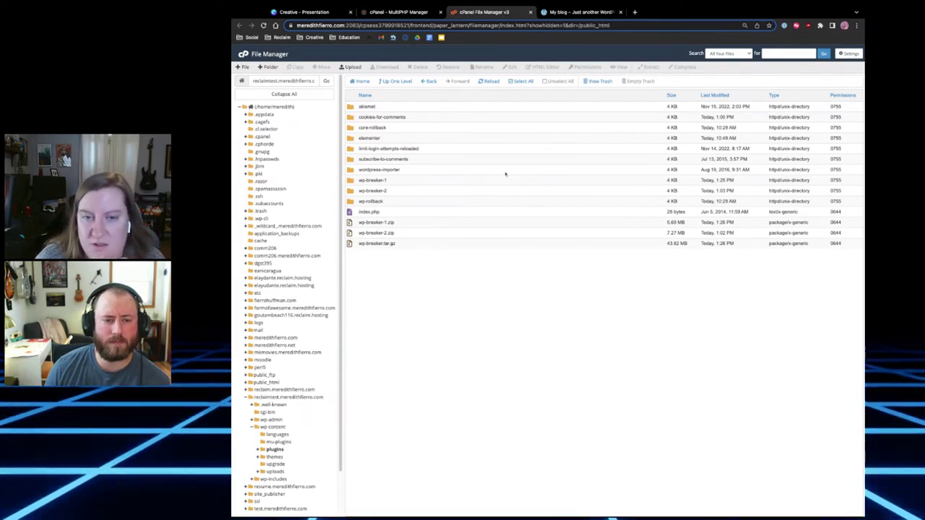
pyautogui.doubleClick(383, 159)
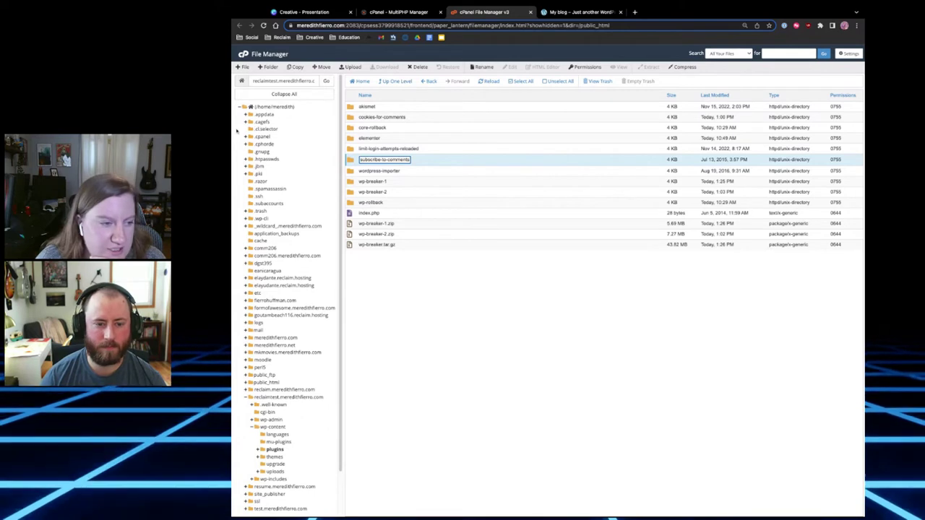
pyautogui.click(395, 83)
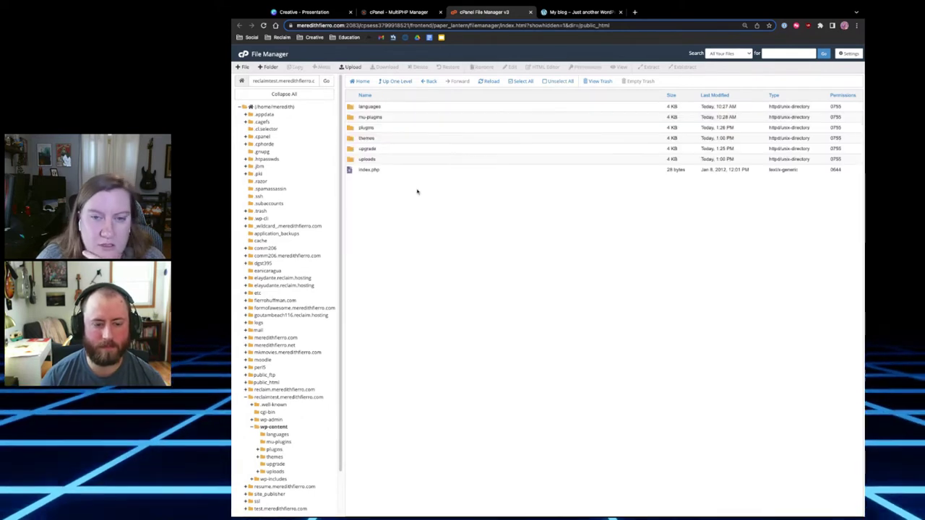